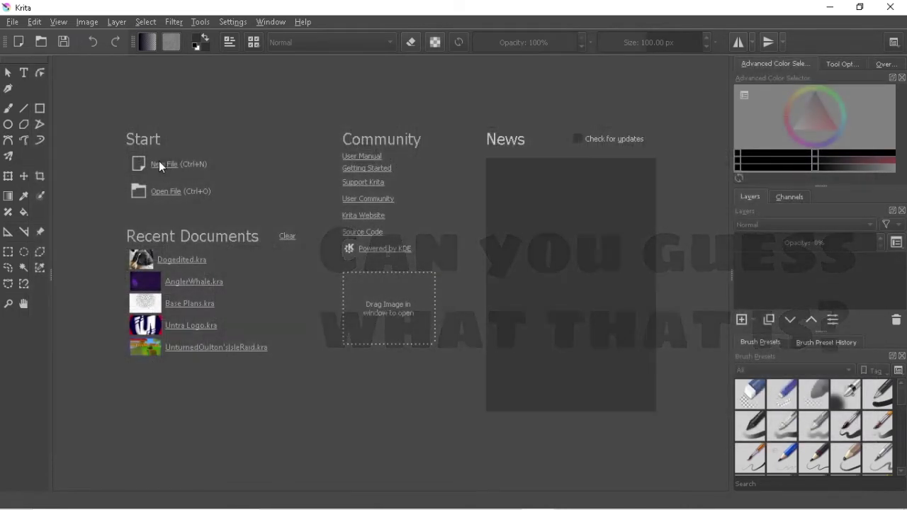
left_click(159, 163)
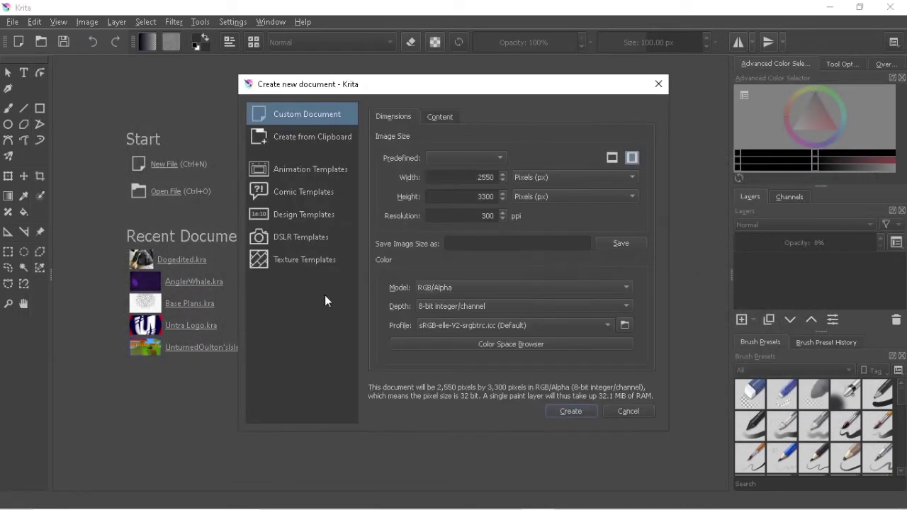
left_click(657, 85)
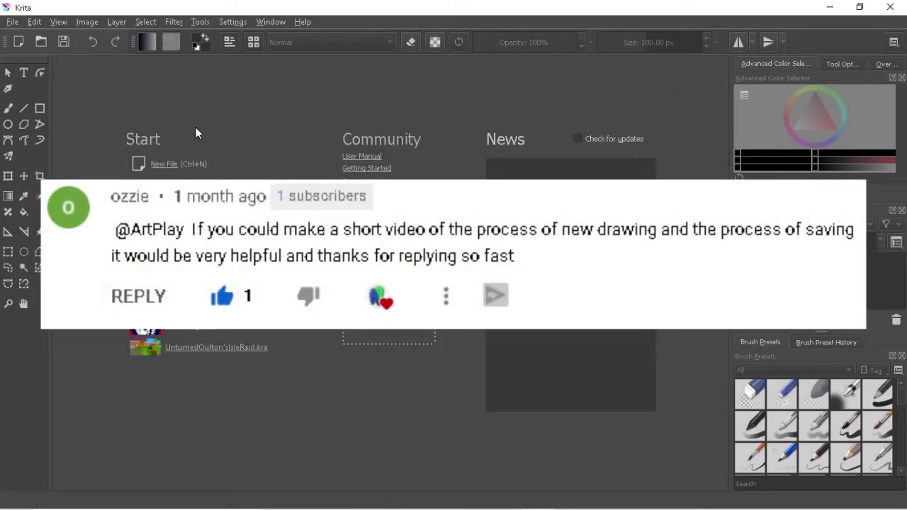
left_click(168, 164)
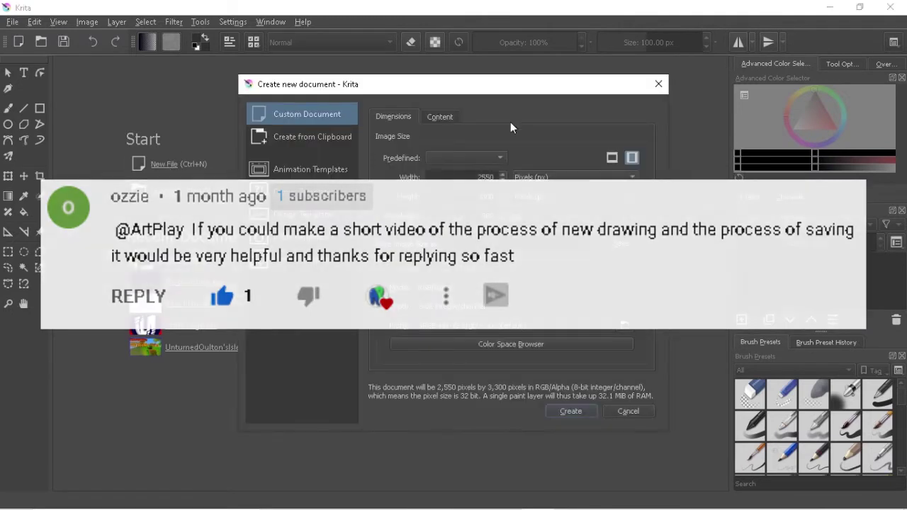
left_click(658, 85)
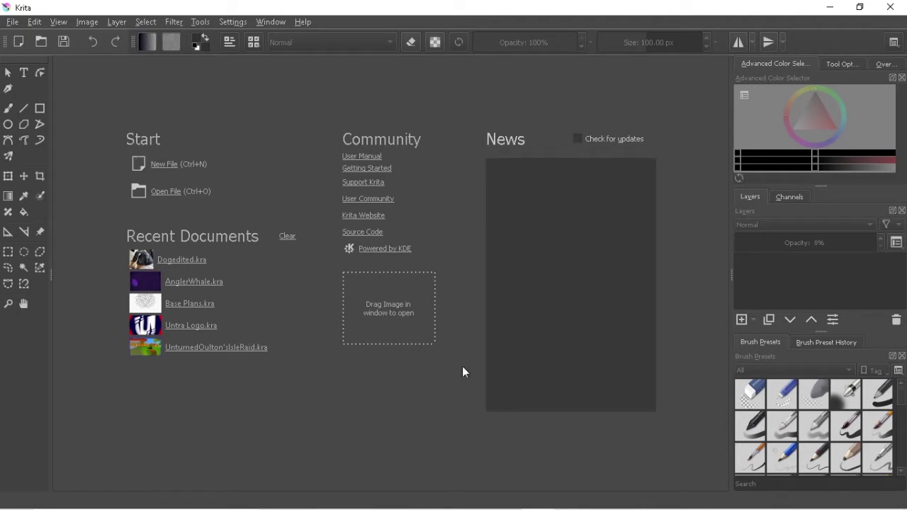
Step: Start a new custom document and set both the width and height units to inches
left_click(165, 166)
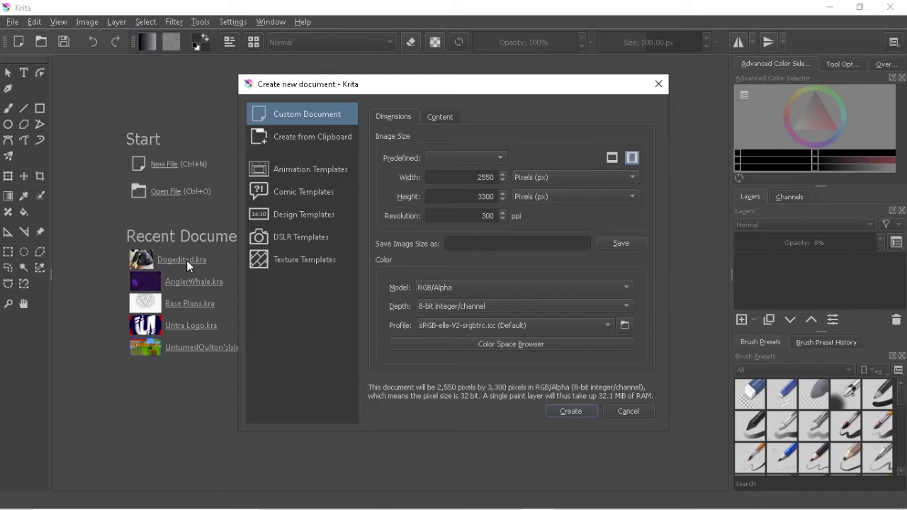
left_click(552, 175)
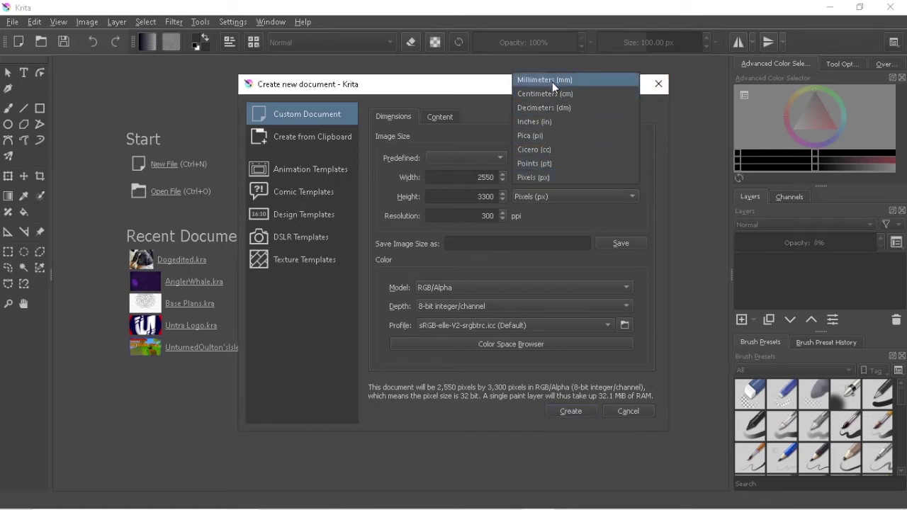
left_click(543, 122)
left_click(552, 196)
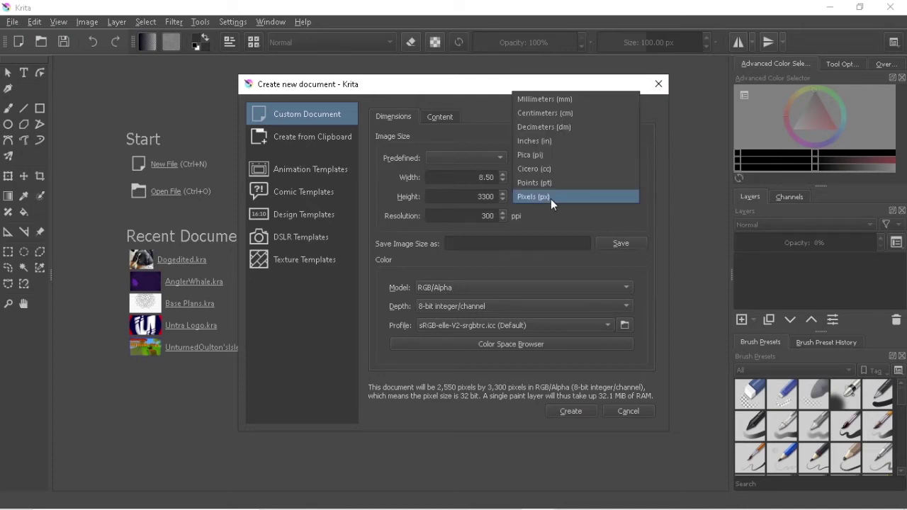
left_click(549, 138)
left_click(485, 177)
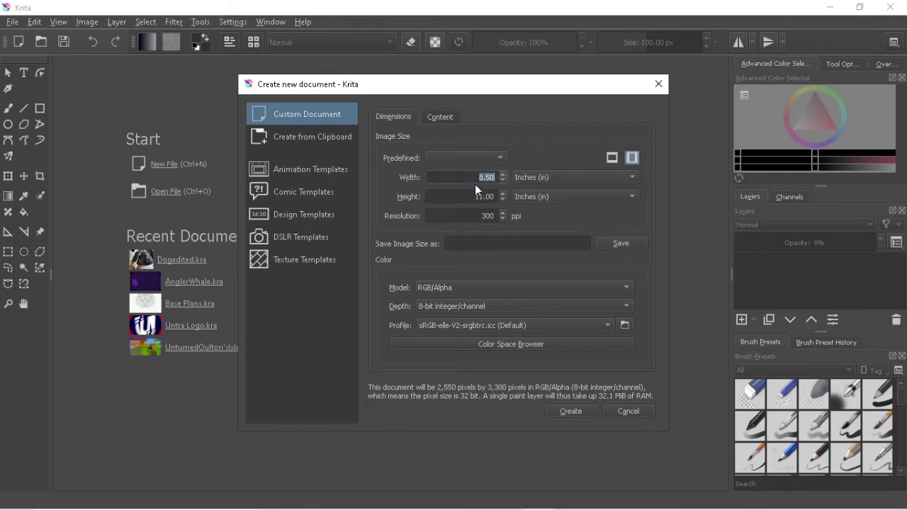
left_click(474, 197)
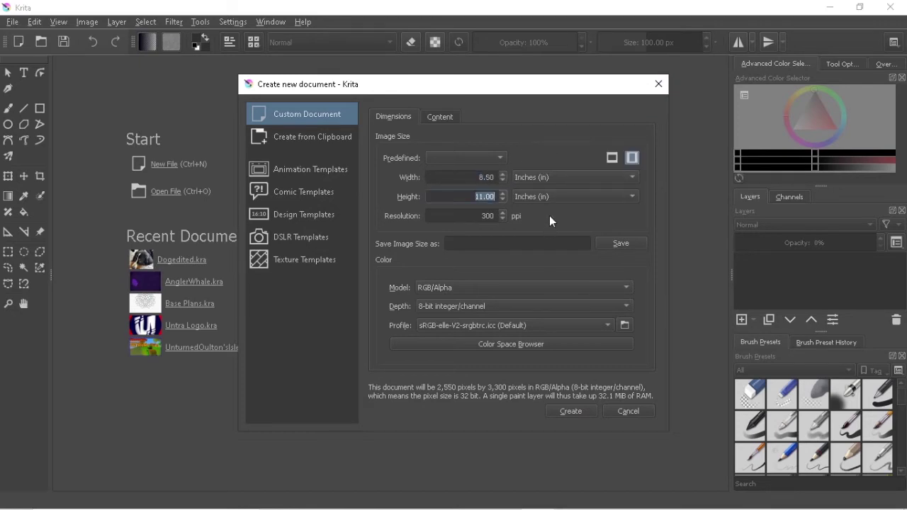
left_click(486, 200)
double_click(486, 216)
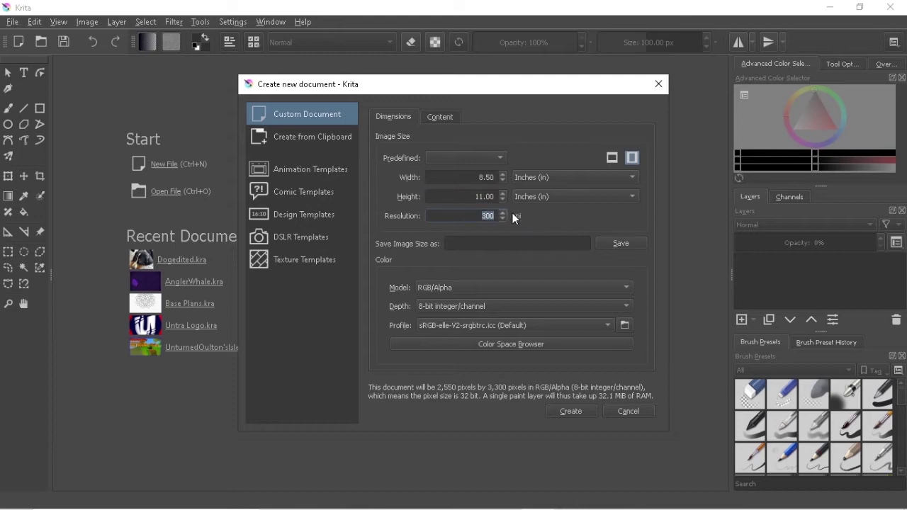
double_click(474, 198)
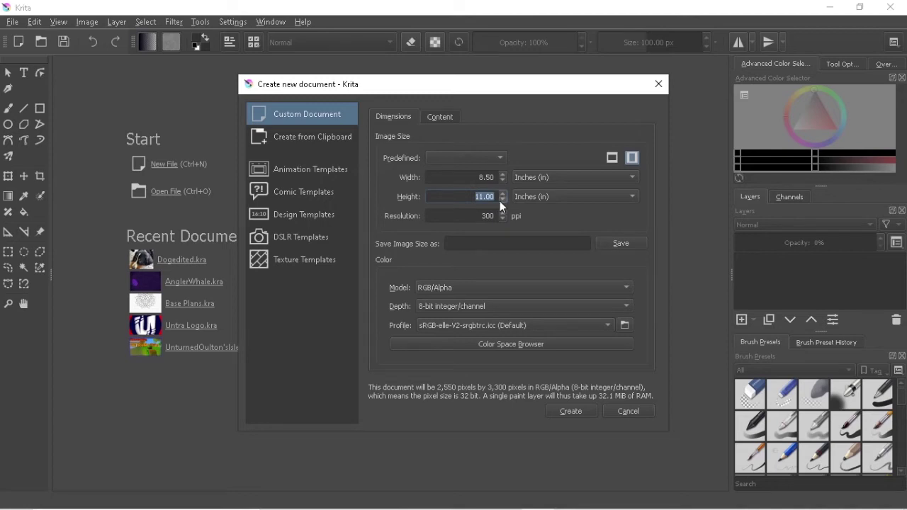
left_click_drag(481, 215, 537, 221)
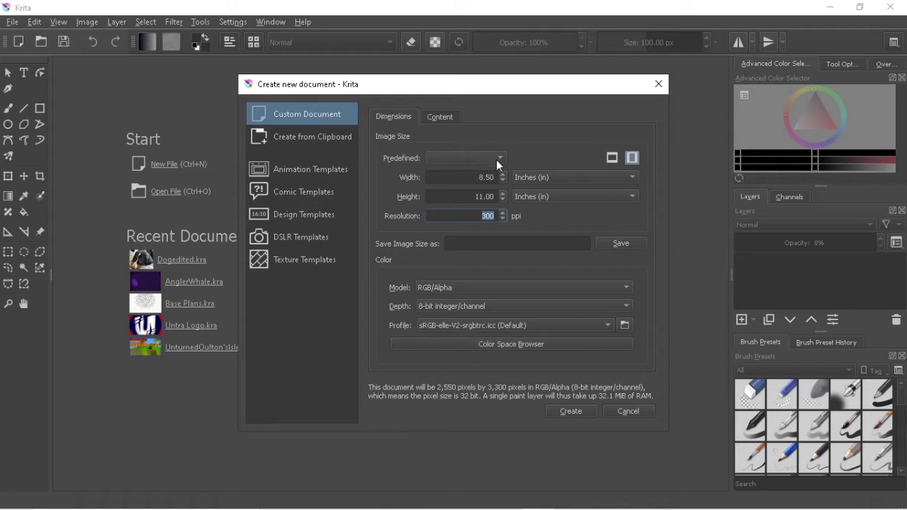
Step: Save the image size as a preset named "Paper" and check for it among the predefined sizes
left_click(474, 245)
type("Paper")
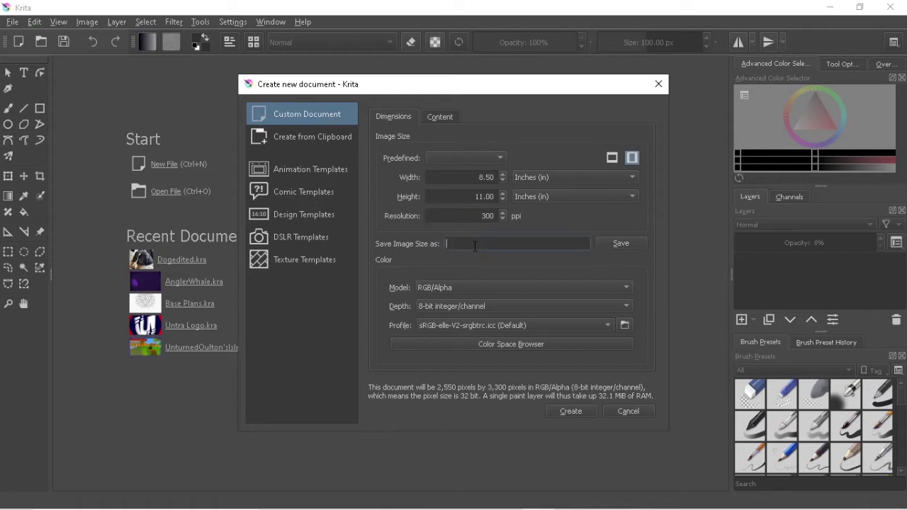
left_click(624, 244)
left_click(490, 159)
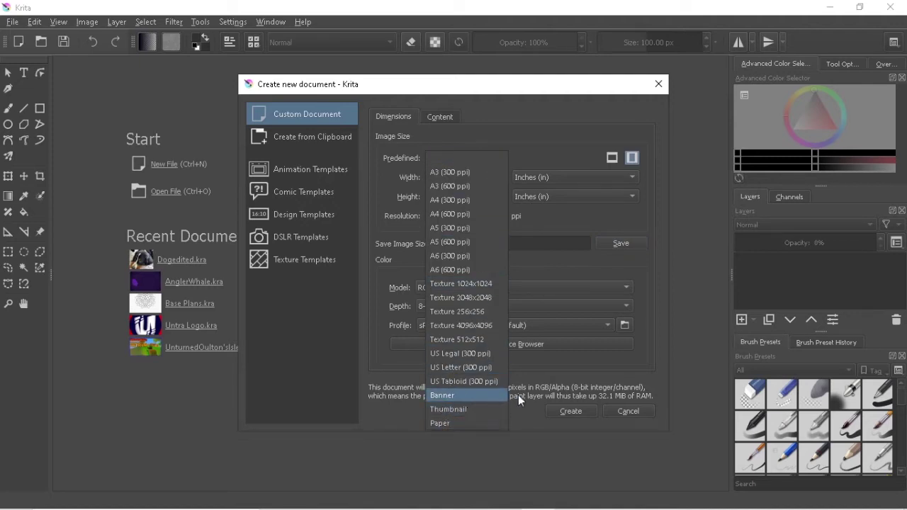
left_click(534, 461)
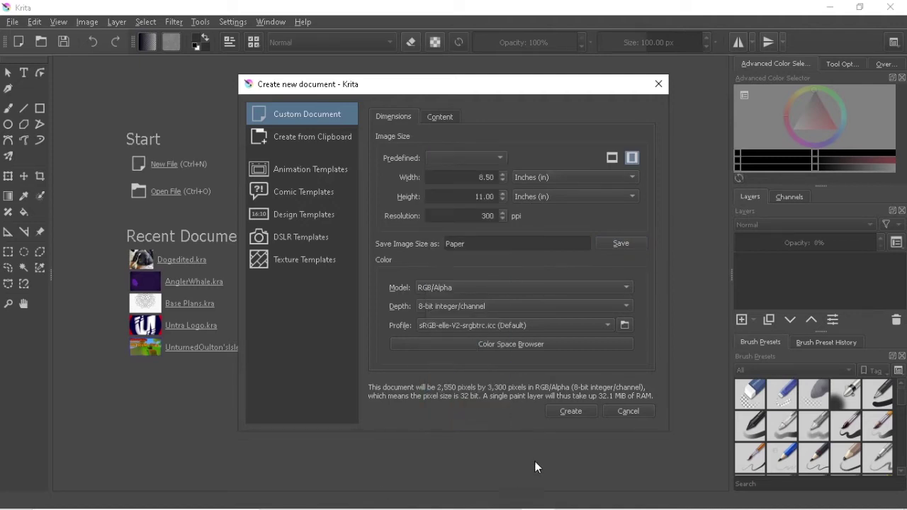
Step: Review the available color models, keep RGB/Alpha, and create the document
left_click(464, 288)
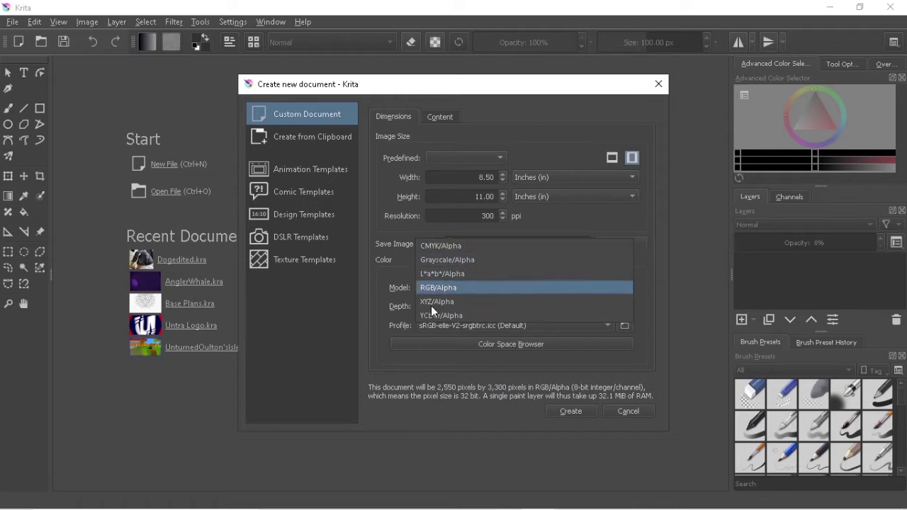
left_click(436, 374)
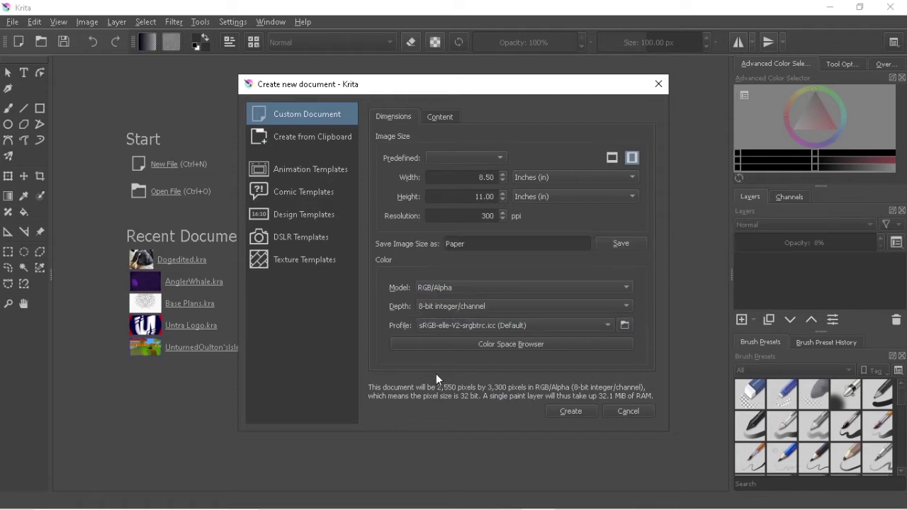
left_click(565, 411)
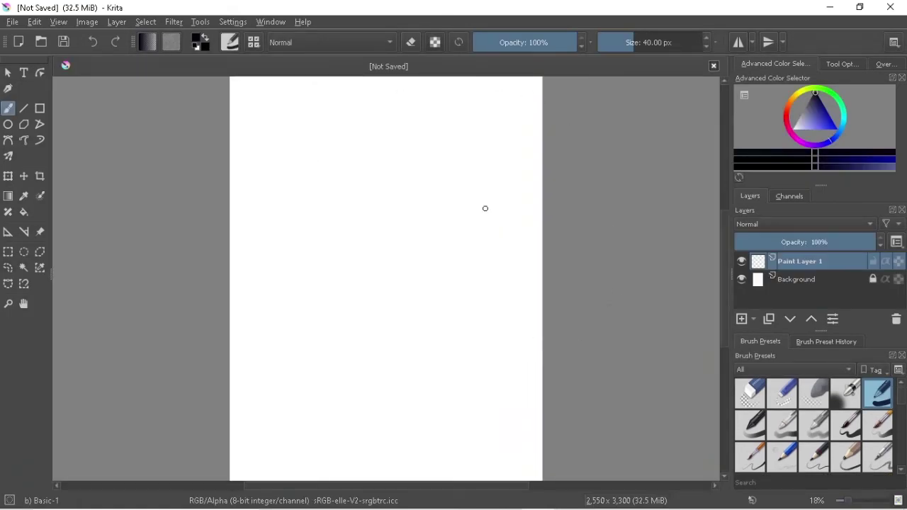
Step: Select the Background layer and choose a muted purple as the foreground color
left_click(810, 278)
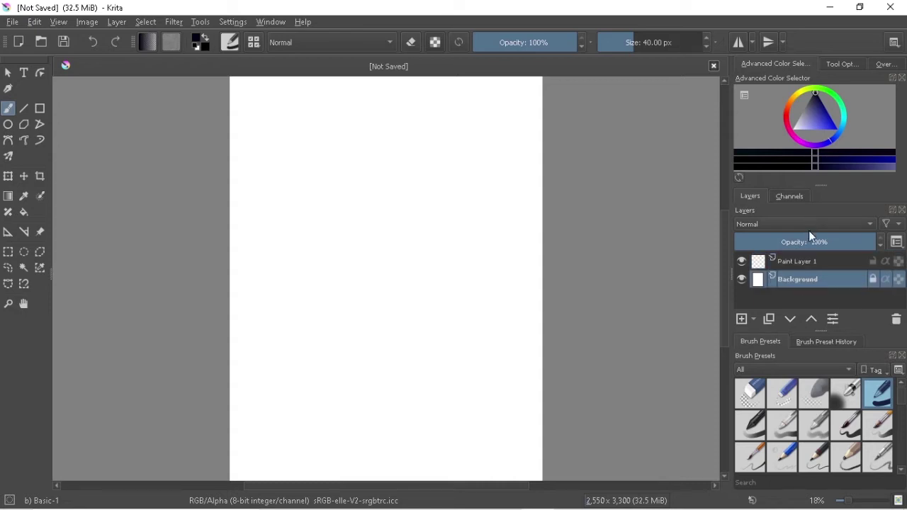
left_click(799, 112)
left_click_drag(800, 110, 796, 114)
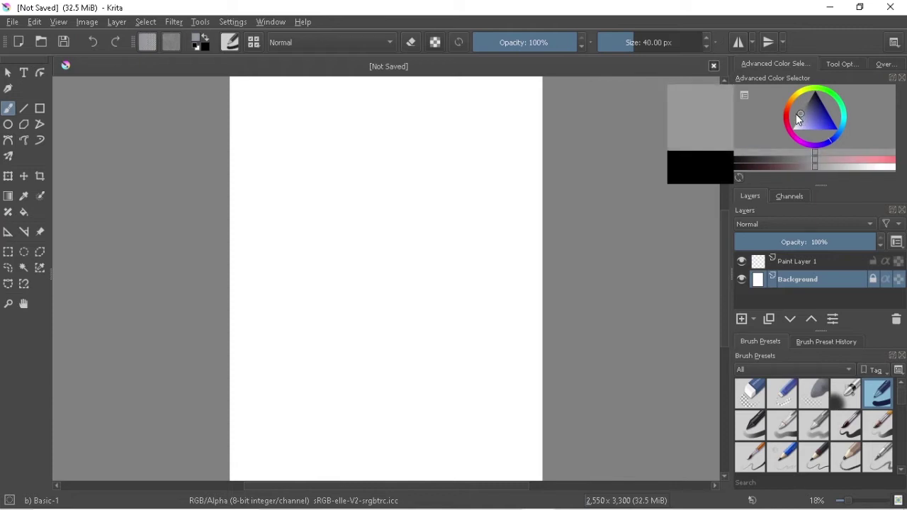
left_click(789, 136)
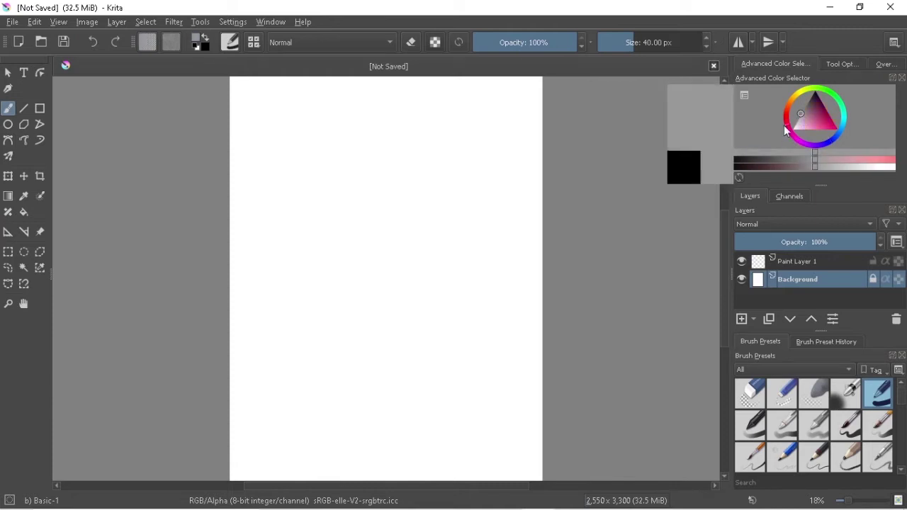
left_click(782, 105)
left_click(809, 120)
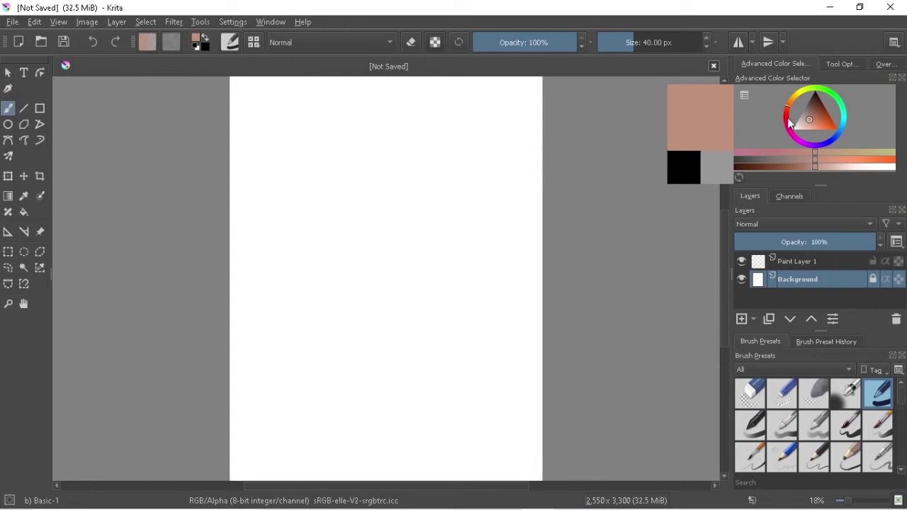
left_click(791, 138)
left_click_drag(804, 120, 806, 112)
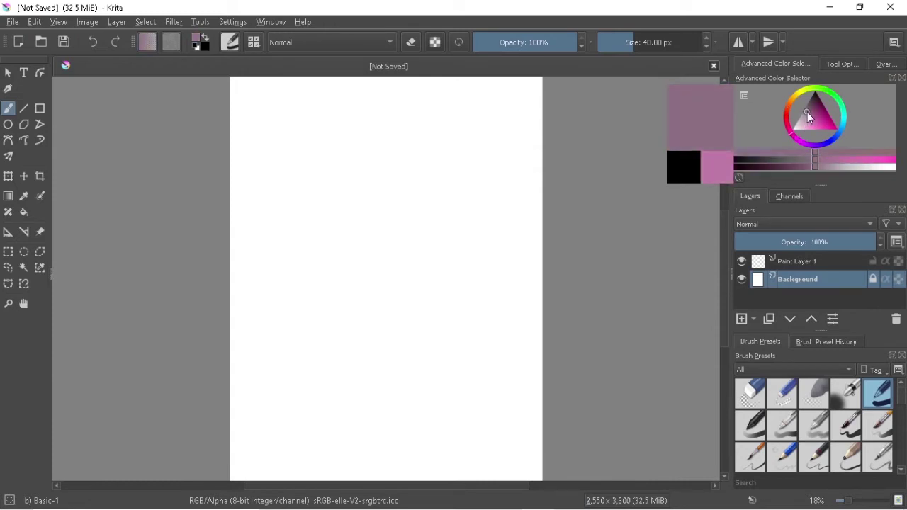
Step: Unlock the Background layer and fill it with the muted purple using the Fill tool
key("f")
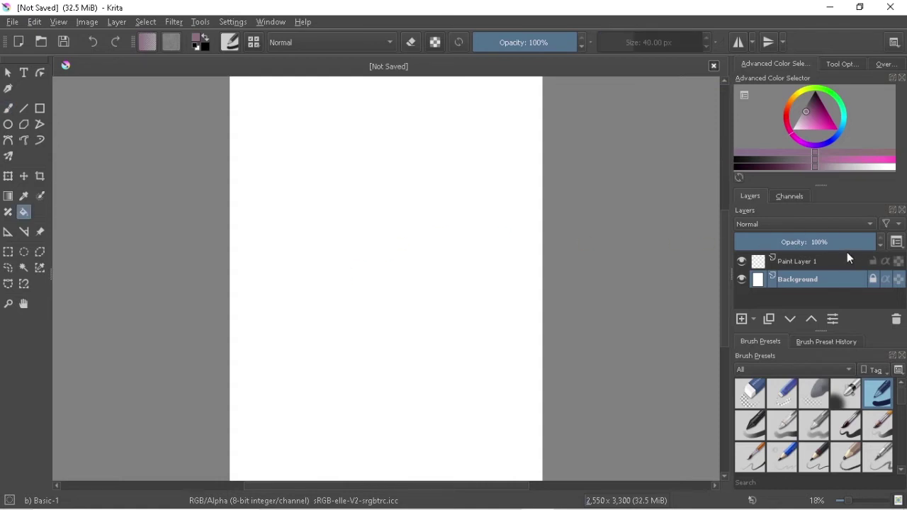
left_click(875, 283)
left_click(379, 188)
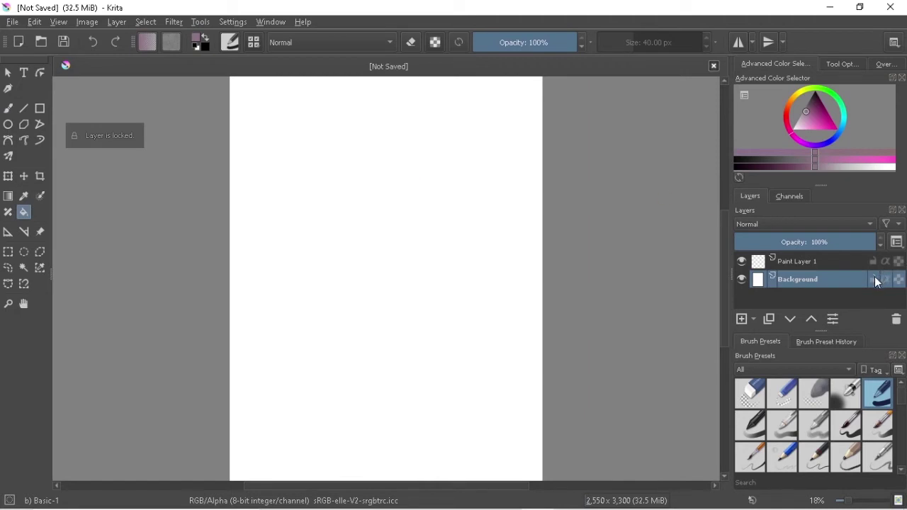
left_click(876, 281)
left_click(475, 181)
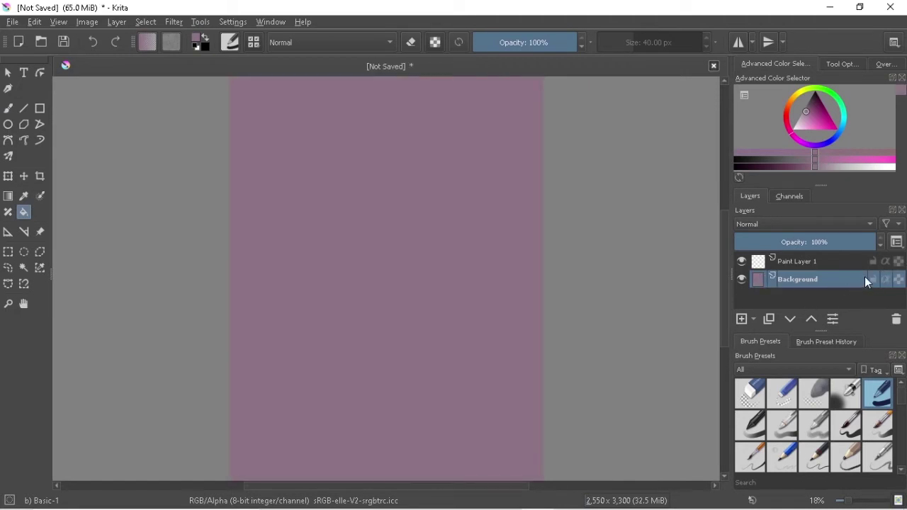
Step: Lock the Background layer again and rename the paint layer above it to "Sketch"
left_click(871, 282)
left_click(399, 249)
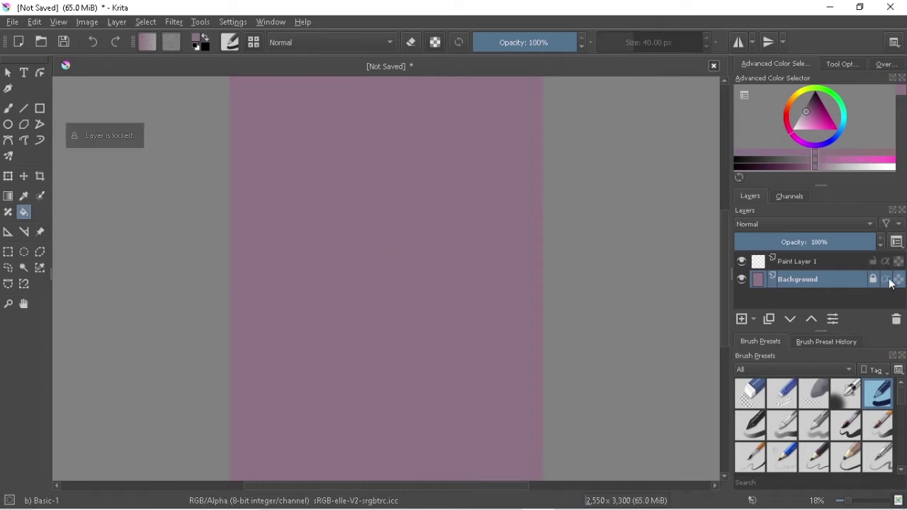
left_click(820, 260)
double_click(812, 258)
type("Sketch")
key("Return")
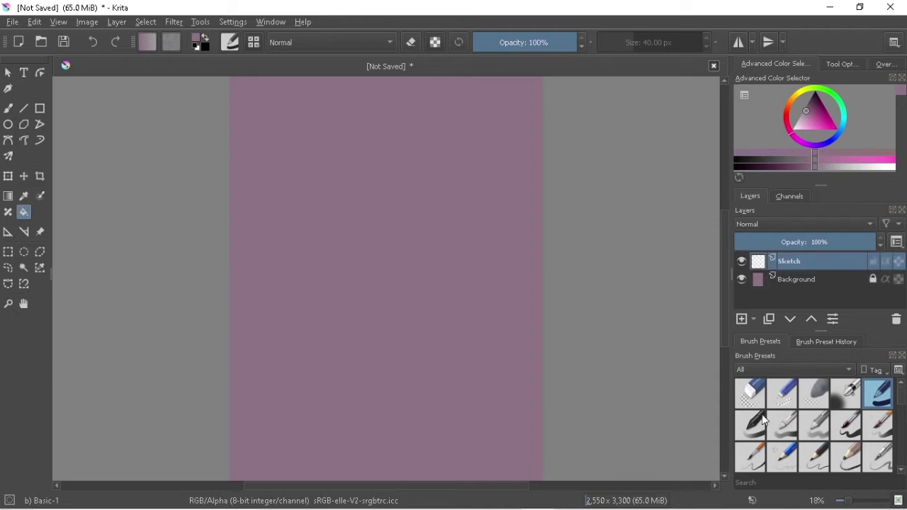
Step: Draw a thin black S-shaped freehand stroke on the Sketch layer with the Pencil-2 preset at 10 px
left_click(814, 456)
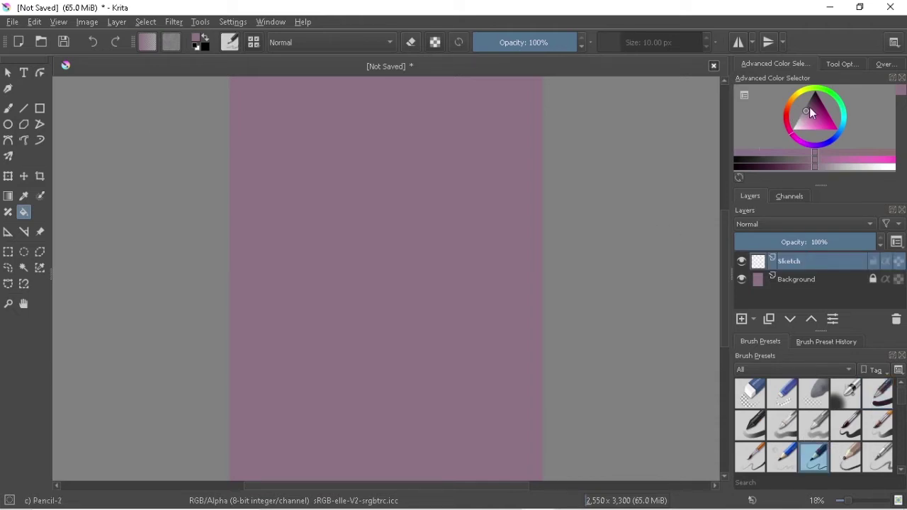
left_click_drag(806, 110, 812, 86)
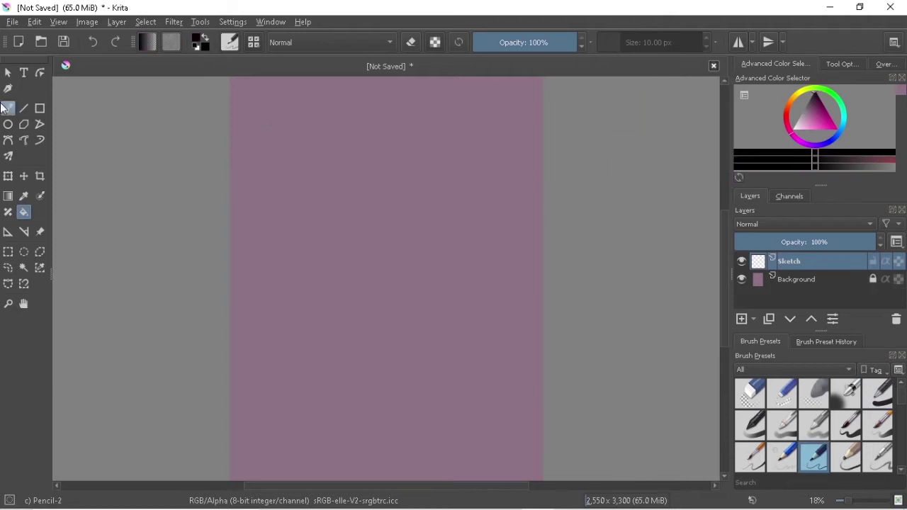
mouse_move(818, 460)
left_click(8, 110)
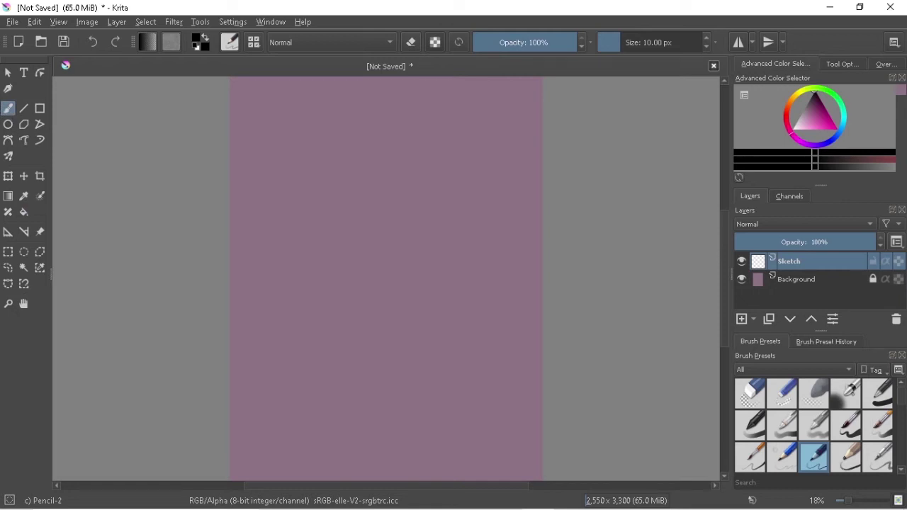
left_click_drag(393, 186, 357, 246)
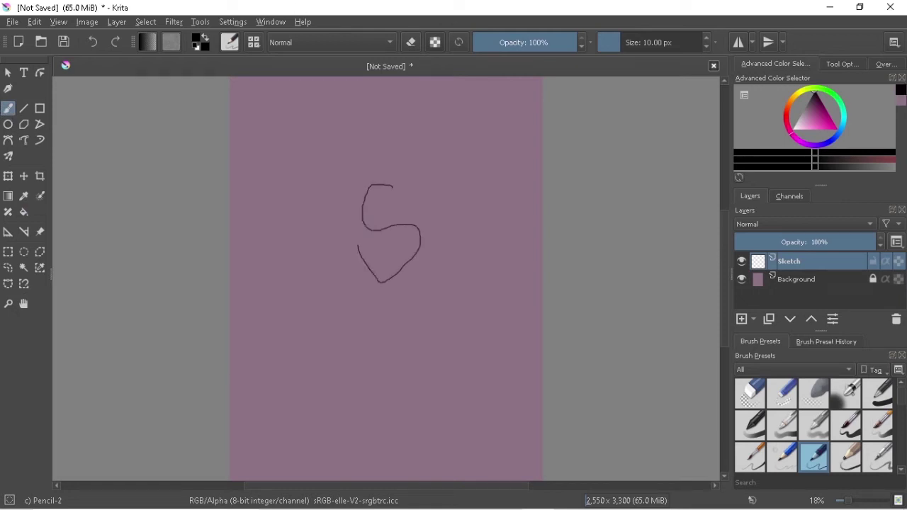
Step: Increase the brush size to 27.35 px and draw thicker black squiggles and a simple smiling face around the first stroke
left_click(629, 43)
mouse_move(490, 119)
left_mouse_down()
mouse_move(502, 118)
mouse_move(507, 214)
mouse_move(461, 170)
mouse_move(442, 207)
mouse_move(482, 257)
left_mouse_up()
scroll(487, 228, "up", 6)
scroll(415, 234, "down", 5)
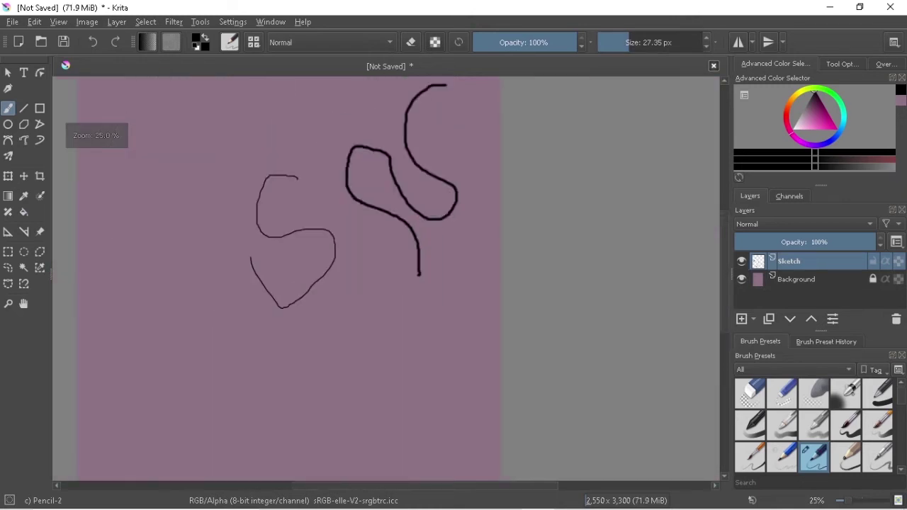
scroll(470, 221, "down", 2)
mouse_move(417, 248)
left_mouse_down()
mouse_move(429, 257)
mouse_move(386, 320)
mouse_move(473, 331)
mouse_move(394, 351)
left_mouse_up()
scroll(520, 291, "up", 4)
scroll(481, 288, "down", 5)
mouse_move(345, 231)
left_mouse_down()
mouse_move(347, 250)
mouse_move(368, 260)
mouse_move(357, 294)
mouse_move(371, 266)
mouse_move(364, 281)
left_mouse_up()
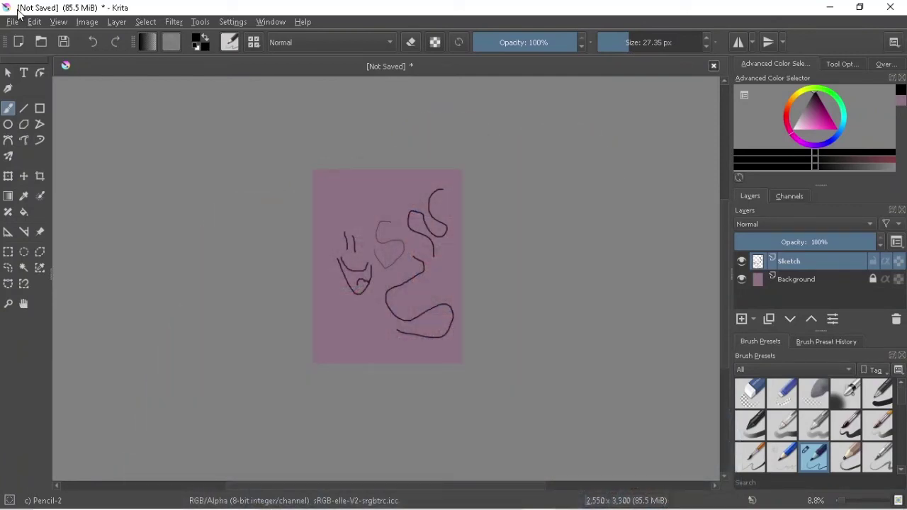
Step: Start saving the document under a new name in the Documents > Art folder and enter the file name "DJIANJNWKWJN WIHDN DIUJNWD"
left_click(12, 22)
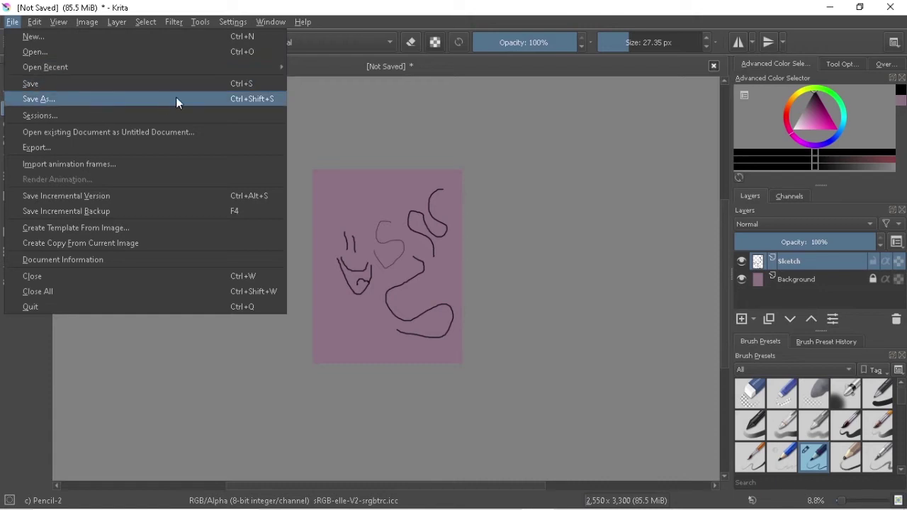
left_click(58, 99)
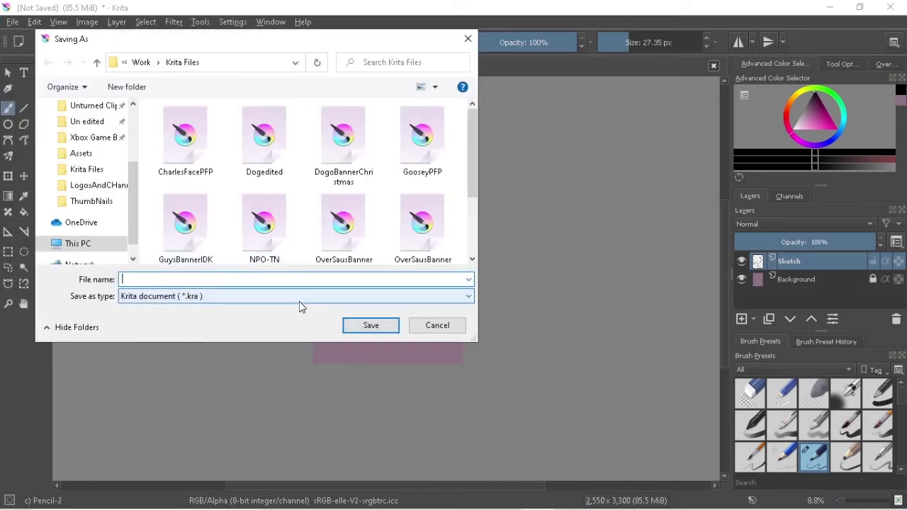
scroll(92, 212, "up", 3)
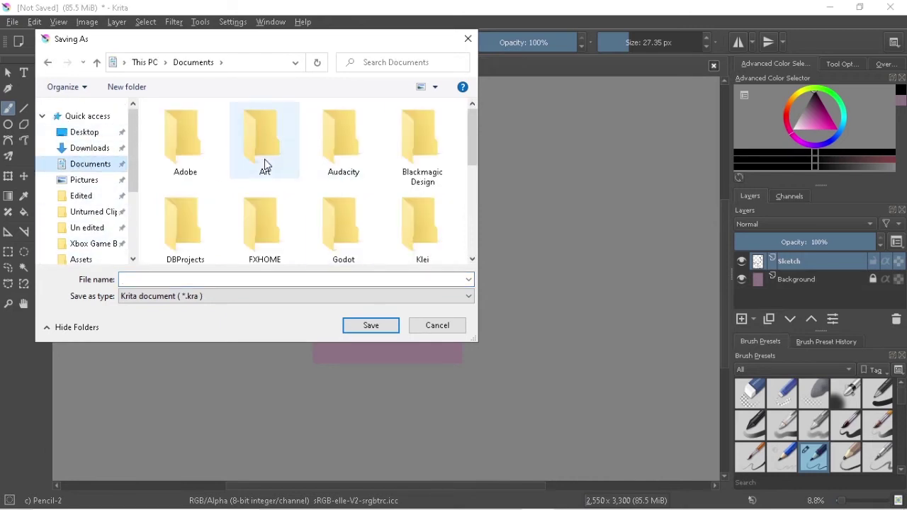
double_click(262, 157)
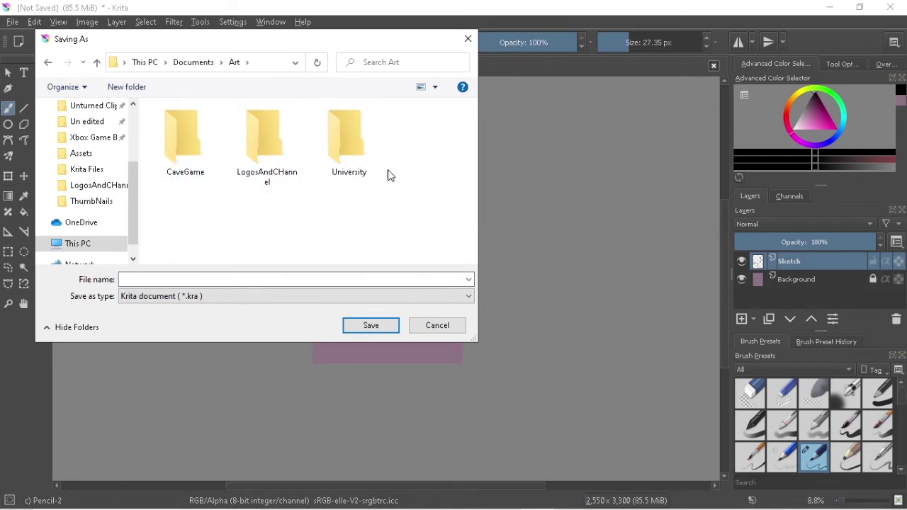
left_click(303, 279)
type("DJIANJNWKWJN WIHDN DIUJNWD")
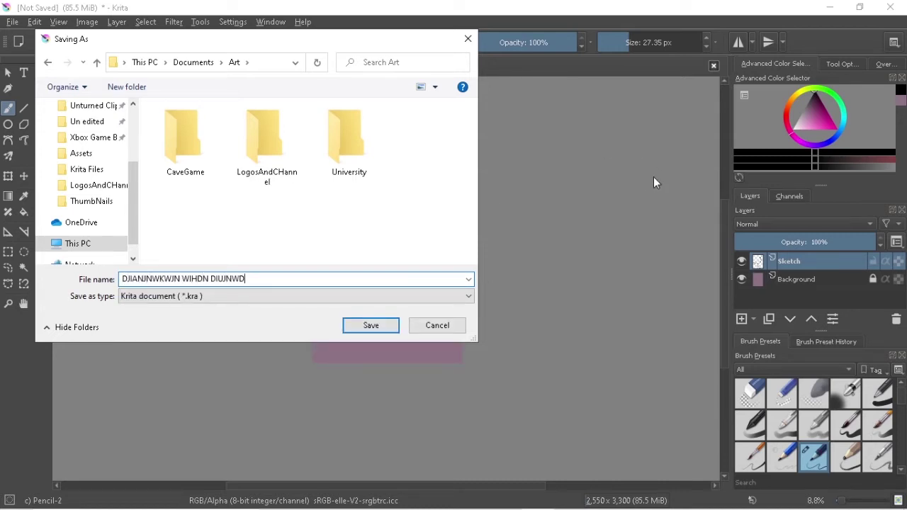
left_click(469, 298)
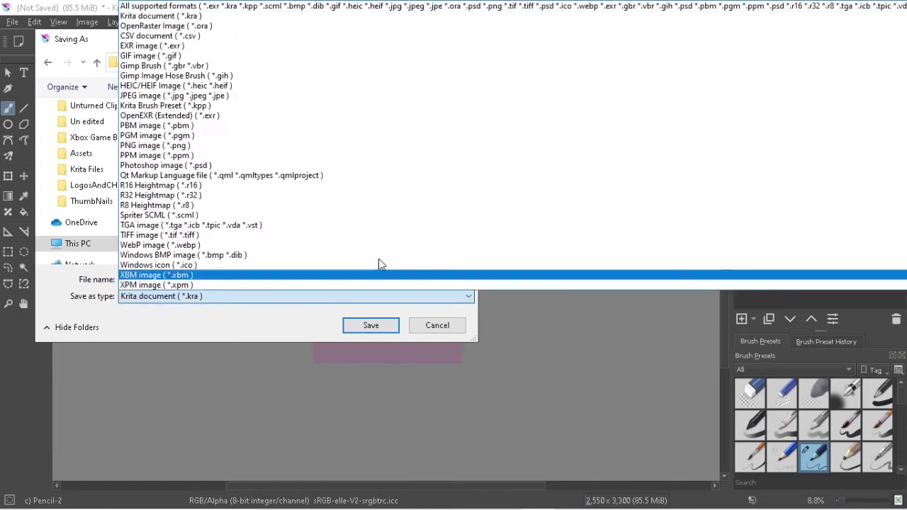
left_click(264, 7)
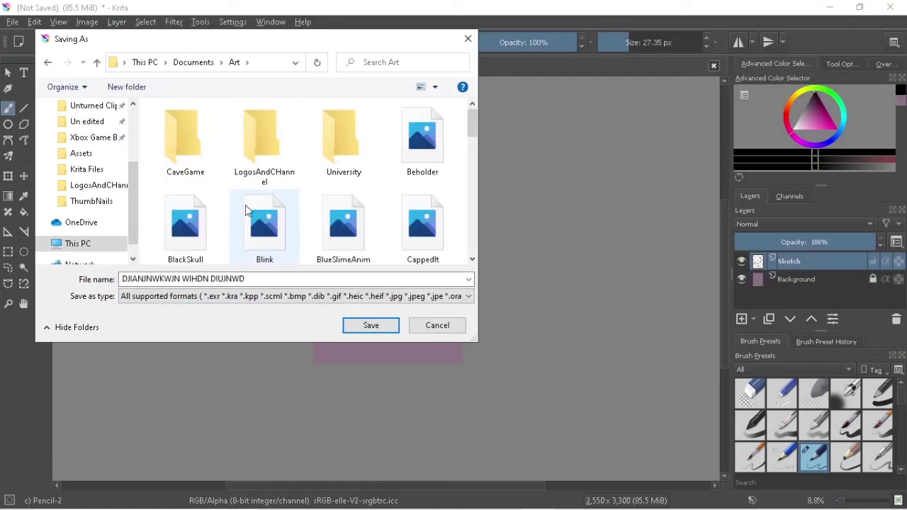
double_click(255, 277)
left_click(255, 276)
type(".")
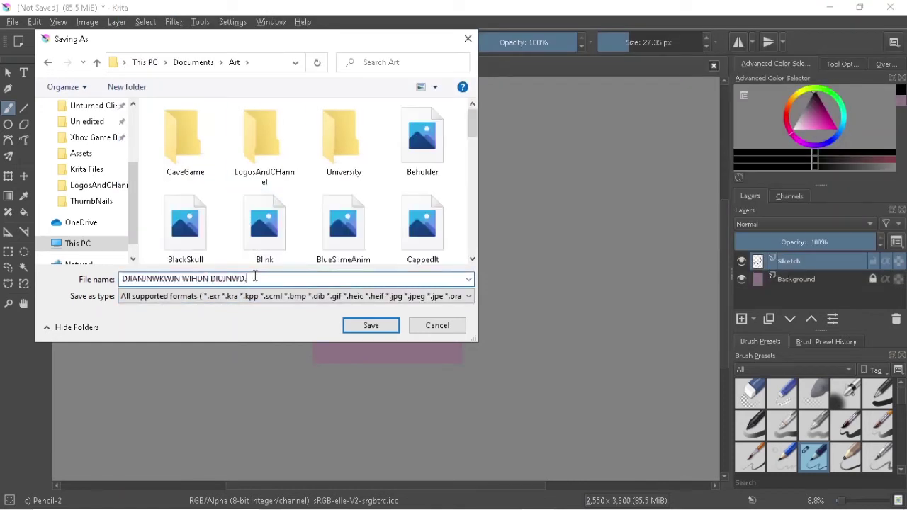
type("png")
key("BackSpace")
key("BackSpace")
key("BackSpace")
key("BackSpace")
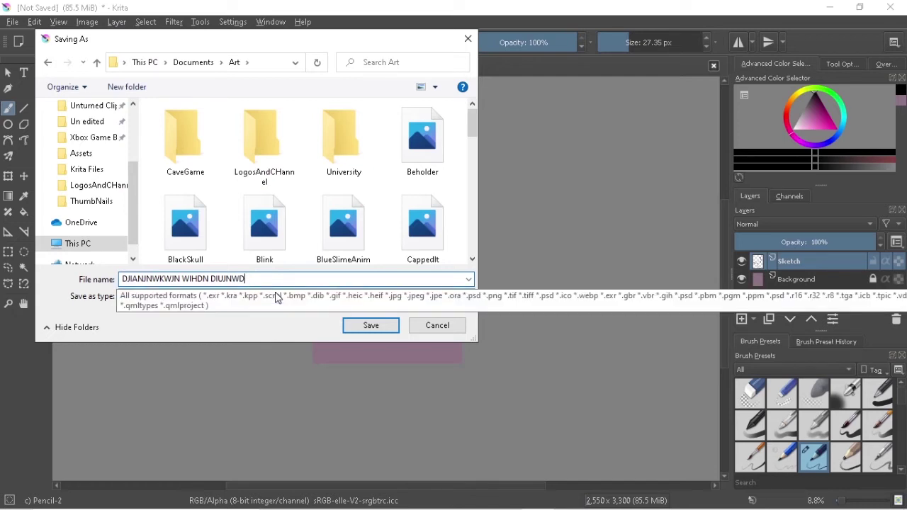
Step: Choose PNG image (*.png) as the file type and save the file
left_click(277, 298)
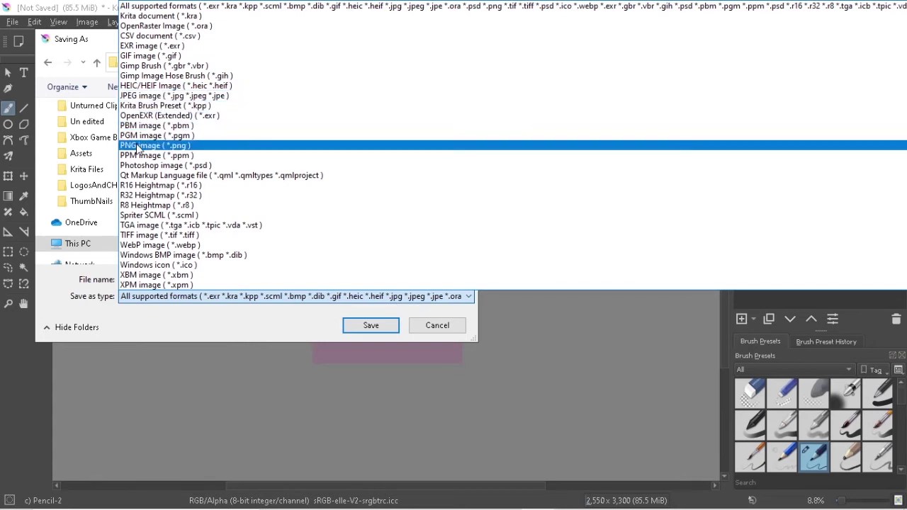
left_click(169, 149)
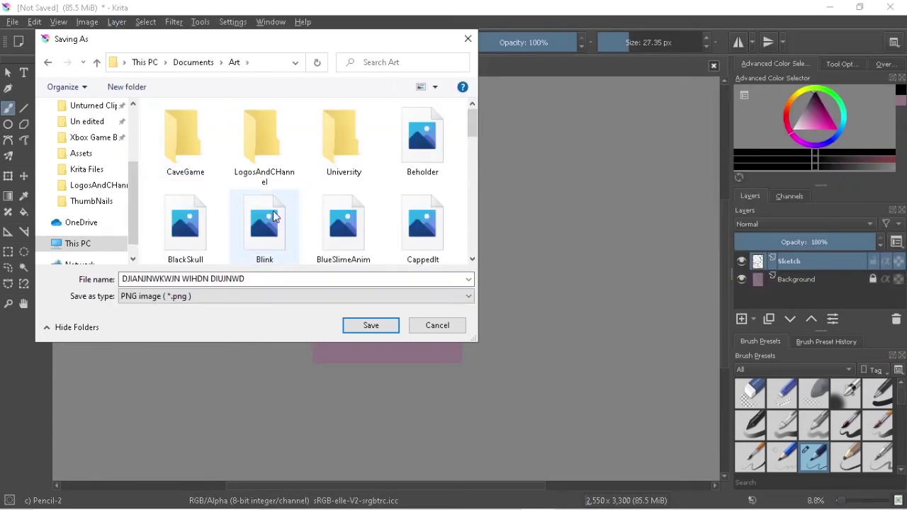
left_click(370, 325)
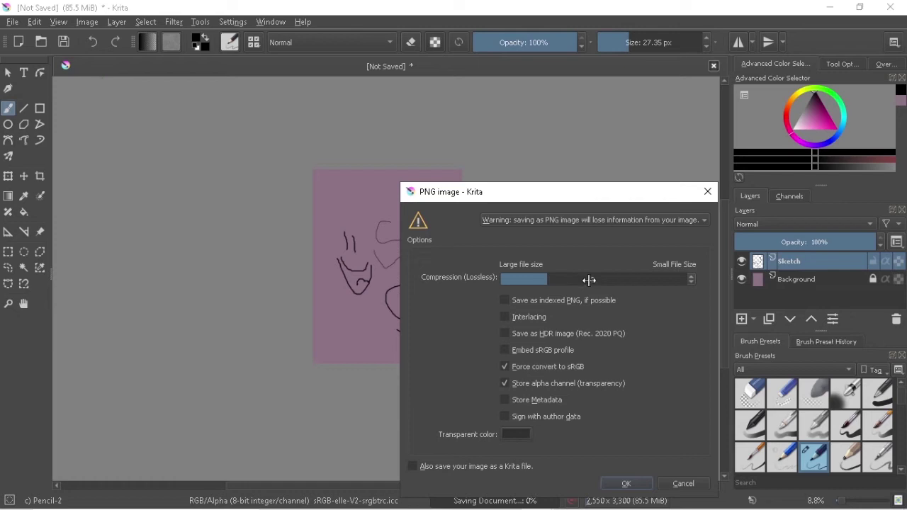
Step: Export the PNG with lossless compression 3 and also save the image as a Krita file
left_click_drag(550, 281, 902, 300)
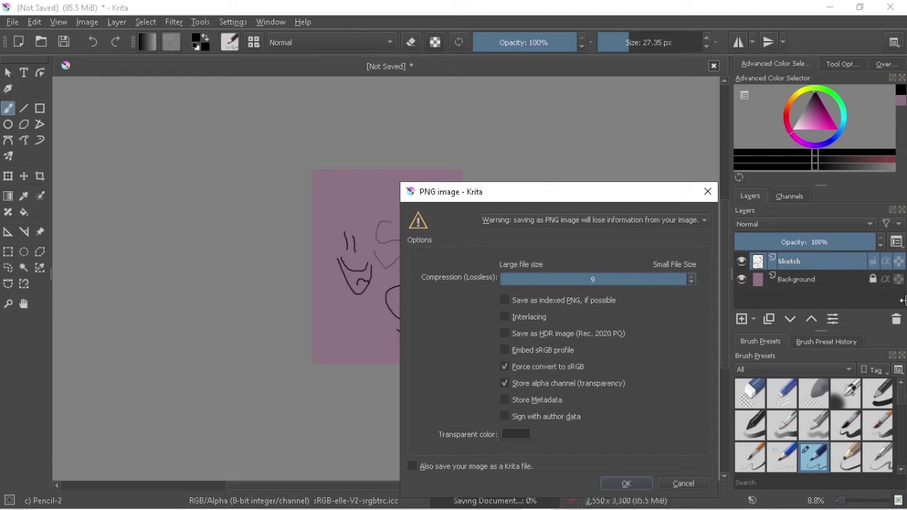
left_click_drag(902, 300, 547, 308)
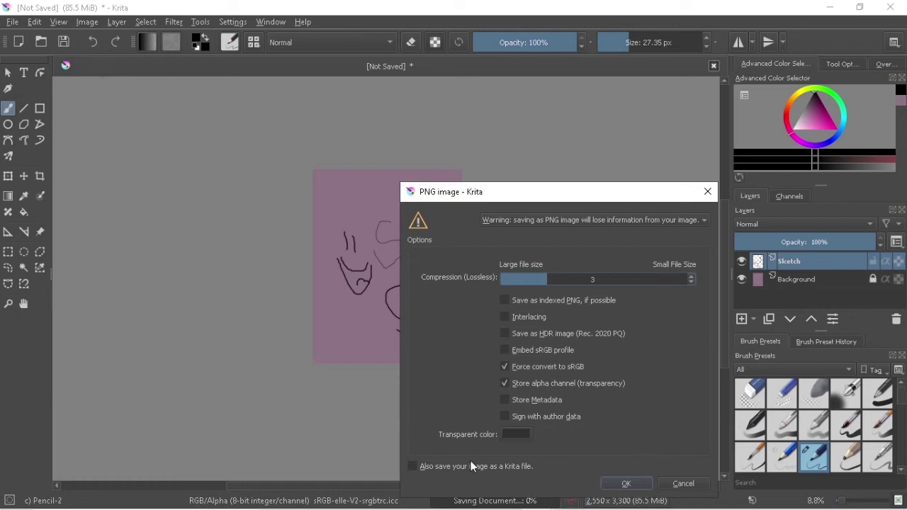
left_click(412, 465)
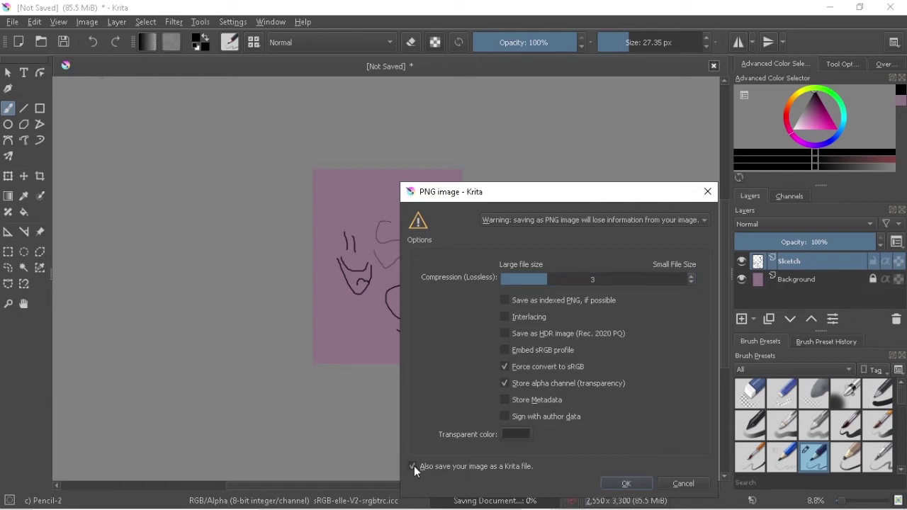
left_click(626, 483)
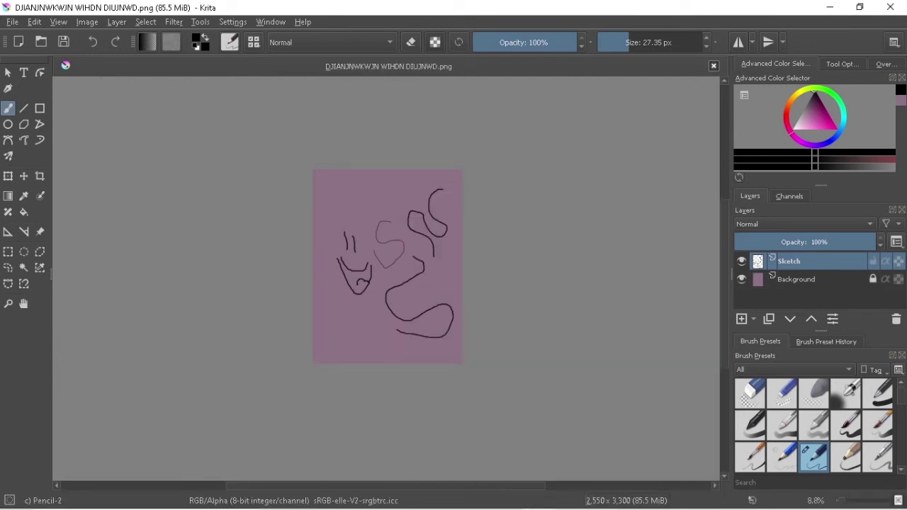
Step: Add a short curved black stroke near the page's upper right and save the PNG again with compression 3
left_click_drag(424, 188, 418, 197)
left_click(12, 22)
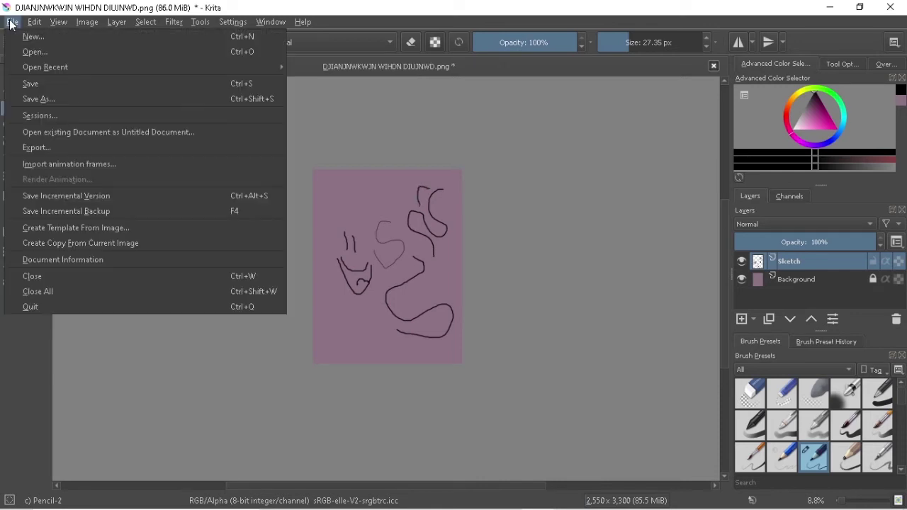
left_click(33, 81)
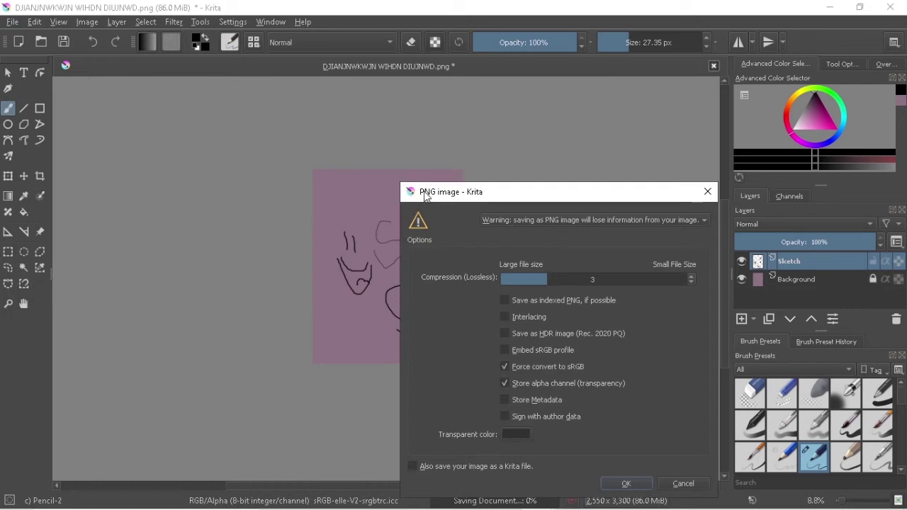
left_click_drag(411, 195, 449, 195)
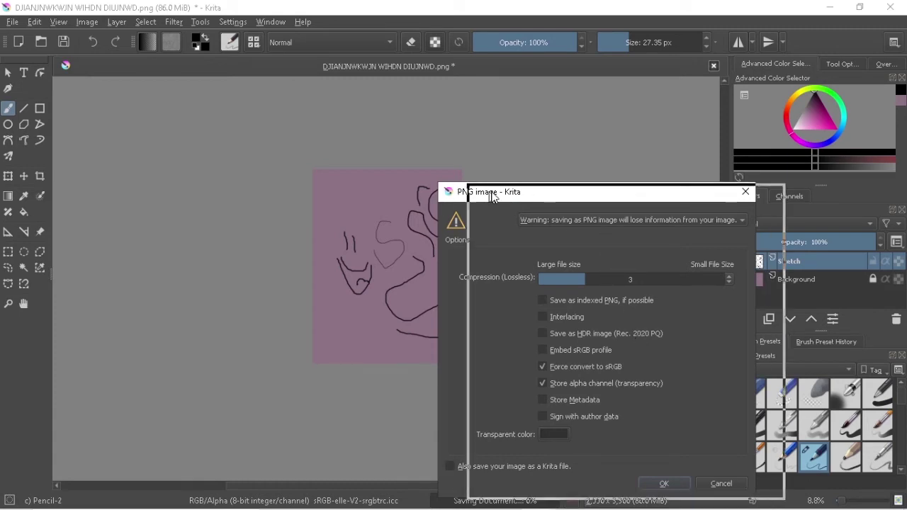
left_click_drag(489, 196, 522, 198)
left_click_drag(621, 192, 524, 114)
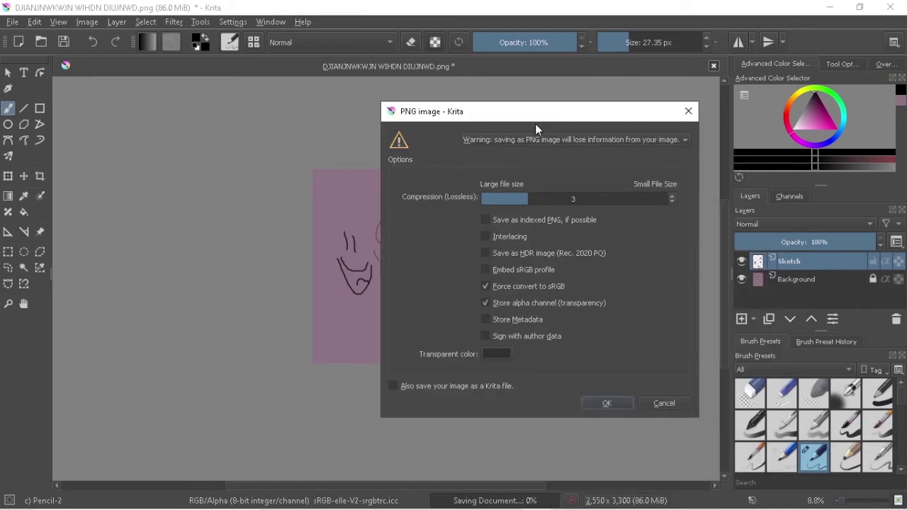
left_click(609, 404)
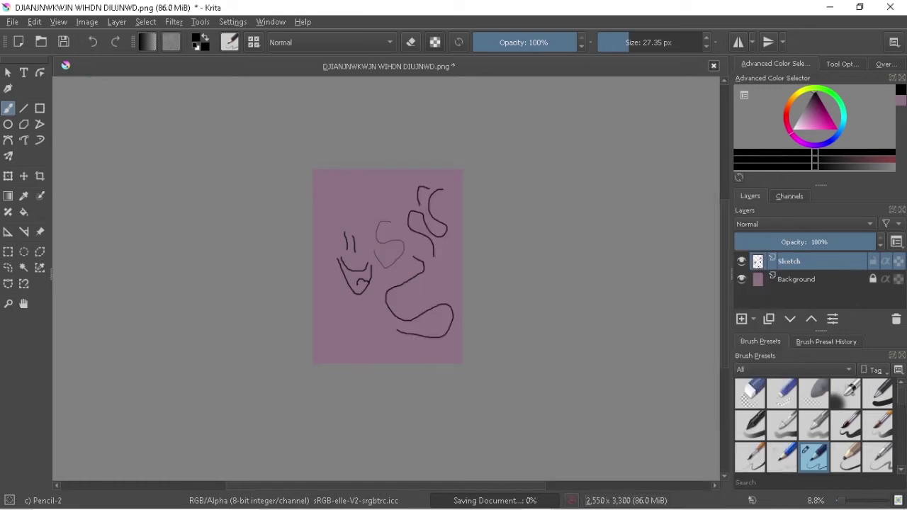
Step: Save the drawing under the same name in the Art folder as a Krita document (*.kra)
left_click(12, 22)
left_click(62, 97)
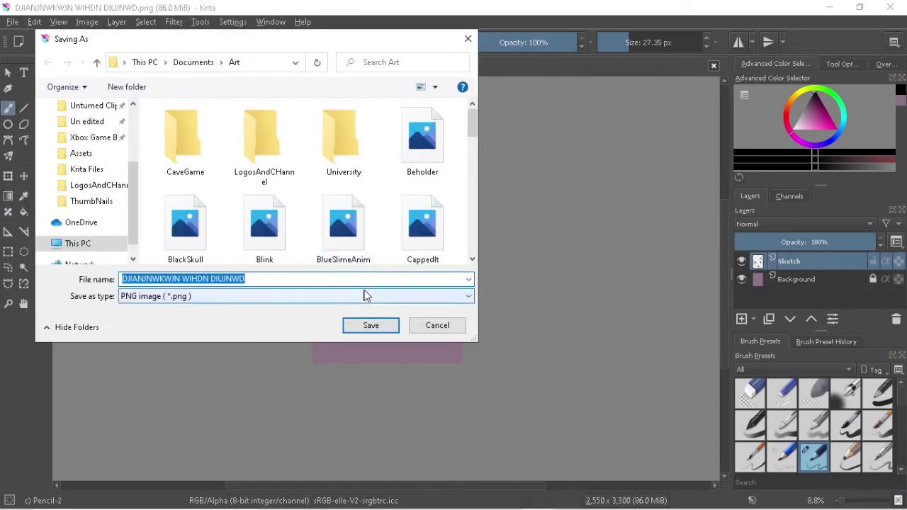
left_click(283, 295)
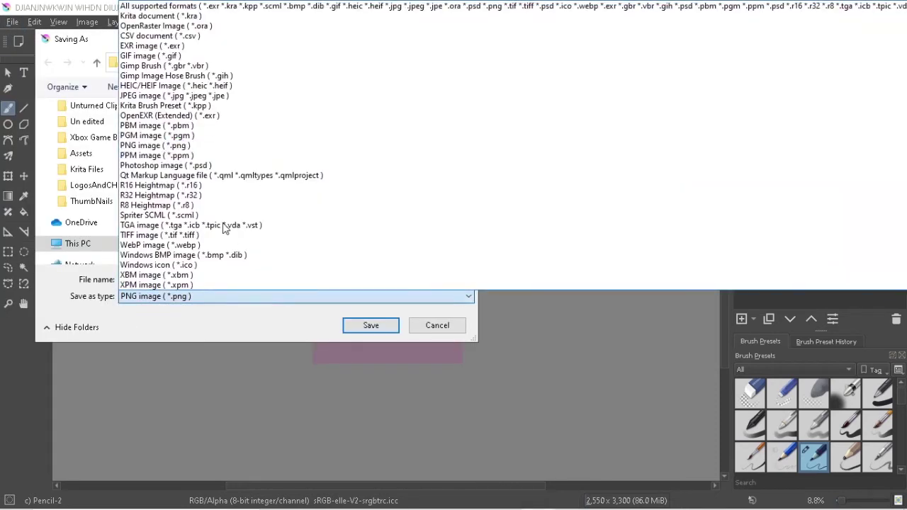
left_click(177, 16)
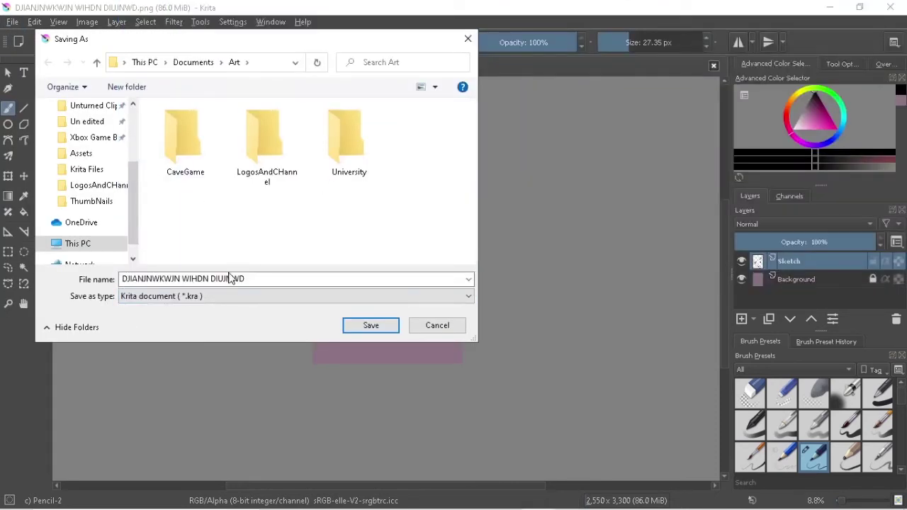
left_click(354, 327)
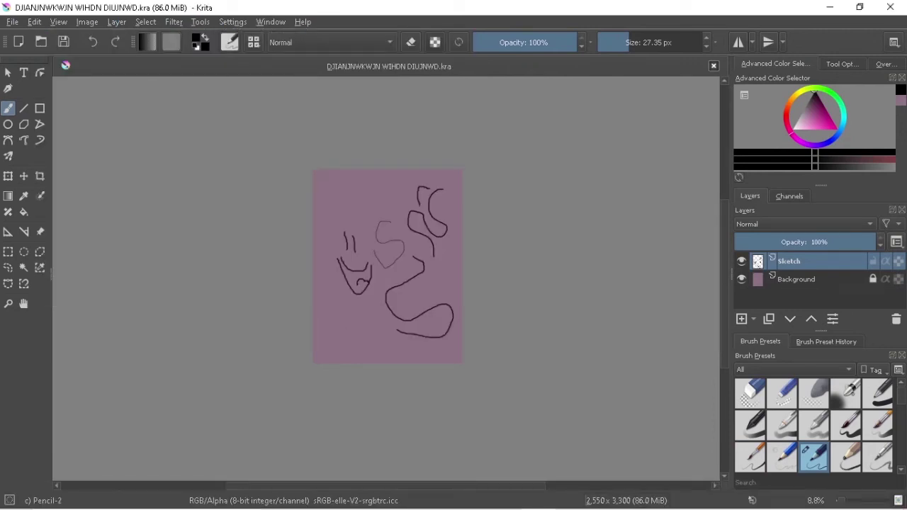
key("ctrl")
left_click(12, 21)
mouse_move(13, 22)
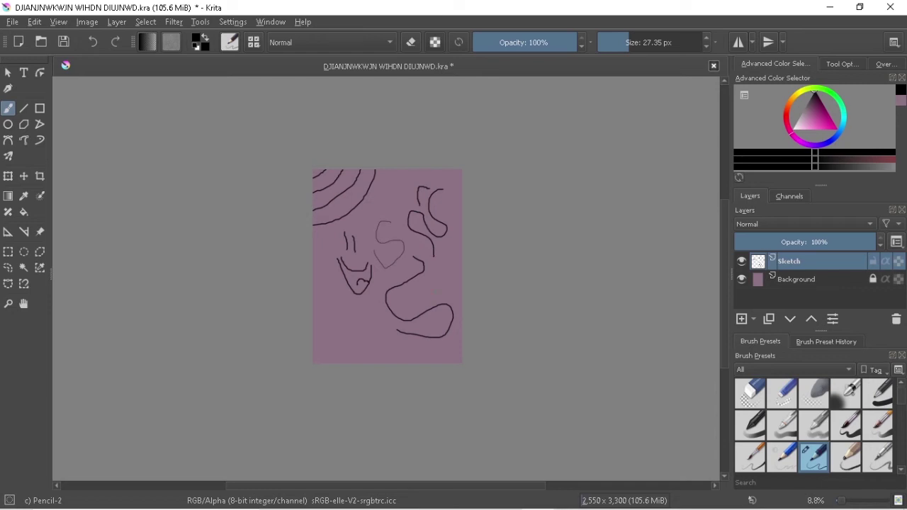
Step: Draw a zigzag squiggle down the middle of the page, a long line through it and a large looping curve around the face
mouse_move(392, 195)
left_mouse_down()
mouse_move(374, 221)
mouse_move(386, 211)
mouse_move(388, 242)
left_mouse_up()
mouse_move(397, 233)
left_mouse_down()
mouse_move(393, 264)
mouse_move(400, 252)
mouse_move(406, 260)
mouse_move(389, 290)
mouse_move(400, 300)
mouse_move(414, 285)
mouse_move(392, 342)
mouse_move(430, 302)
mouse_move(403, 329)
mouse_move(391, 361)
mouse_move(427, 361)
left_mouse_up()
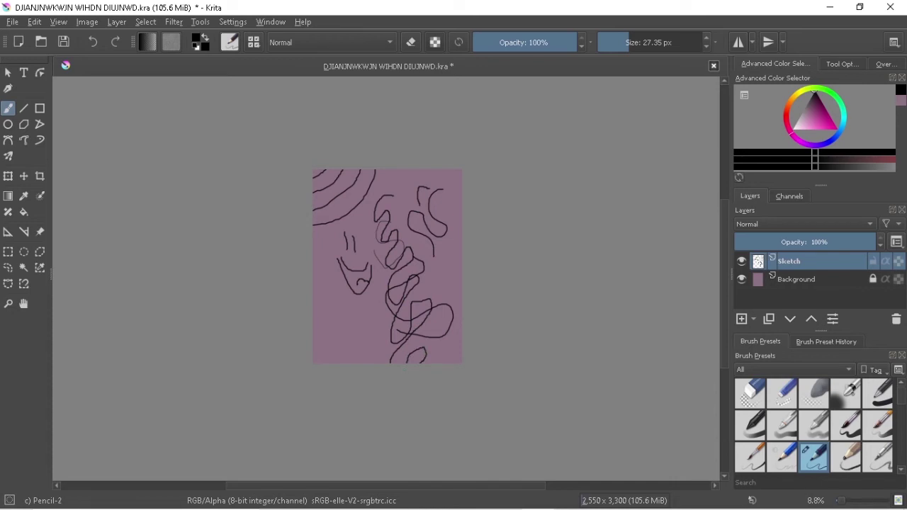
mouse_move(379, 202)
left_mouse_down()
mouse_move(392, 266)
mouse_move(409, 281)
mouse_move(405, 363)
left_mouse_up()
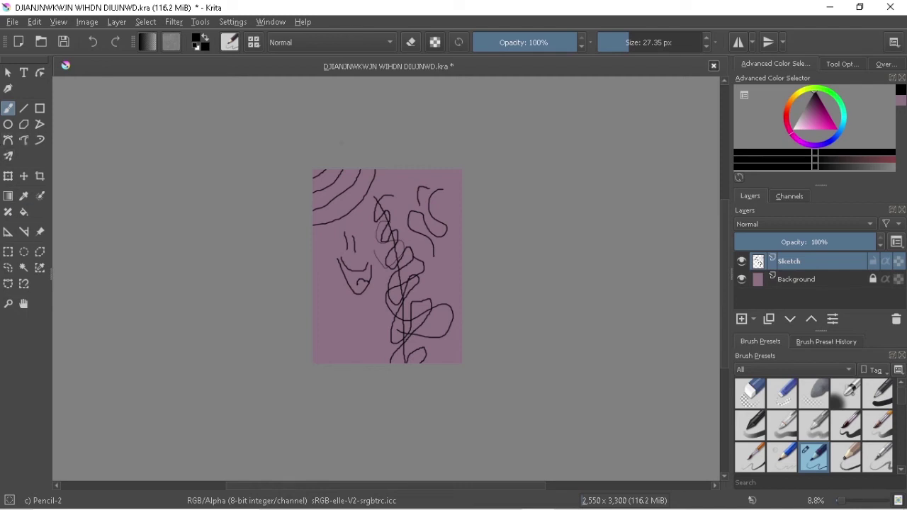
mouse_move(381, 213)
left_mouse_down()
mouse_move(391, 272)
mouse_move(326, 319)
mouse_move(358, 320)
left_mouse_up()
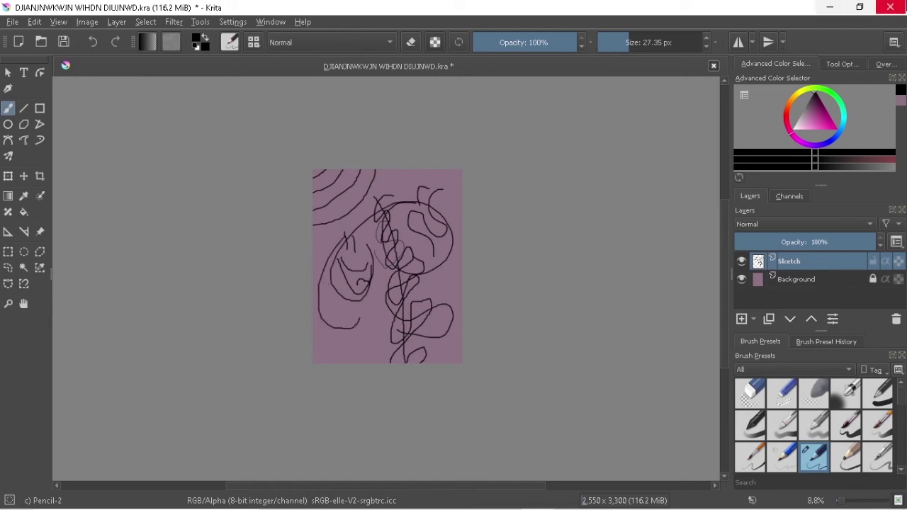
Step: Open the MegaBase image from the Documents folder and zoom in on its geometric pattern
key("alt+f")
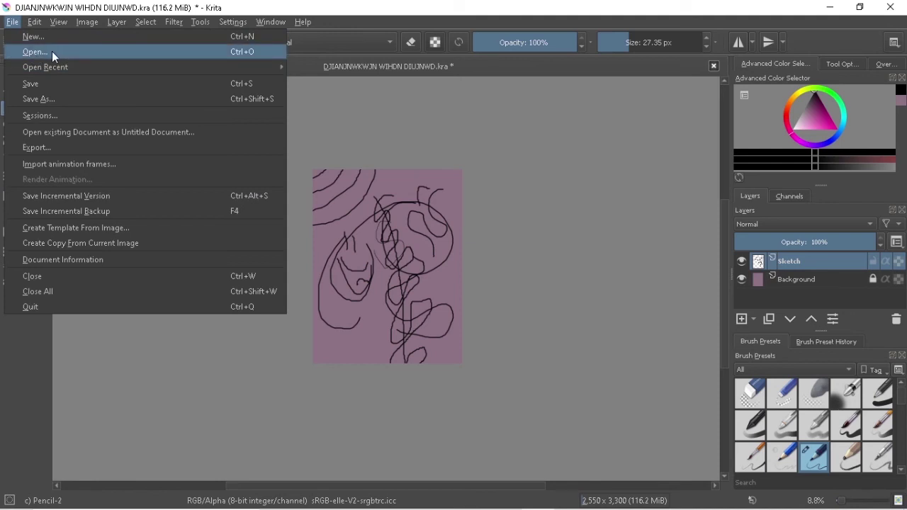
left_click(239, 53)
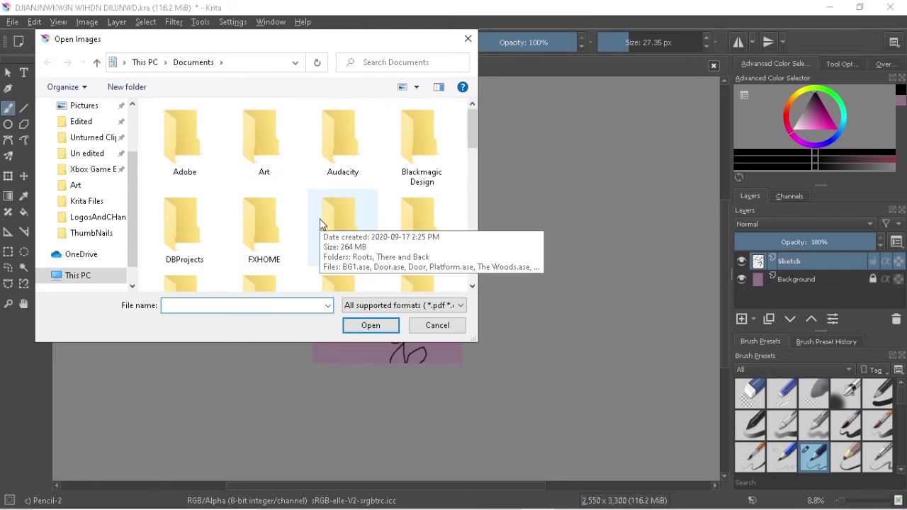
scroll(319, 224, "down", 10)
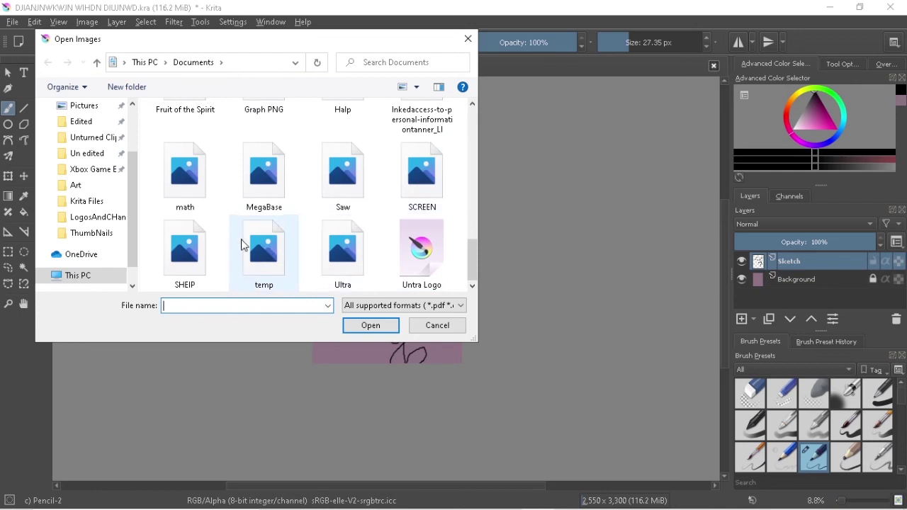
left_click(272, 174)
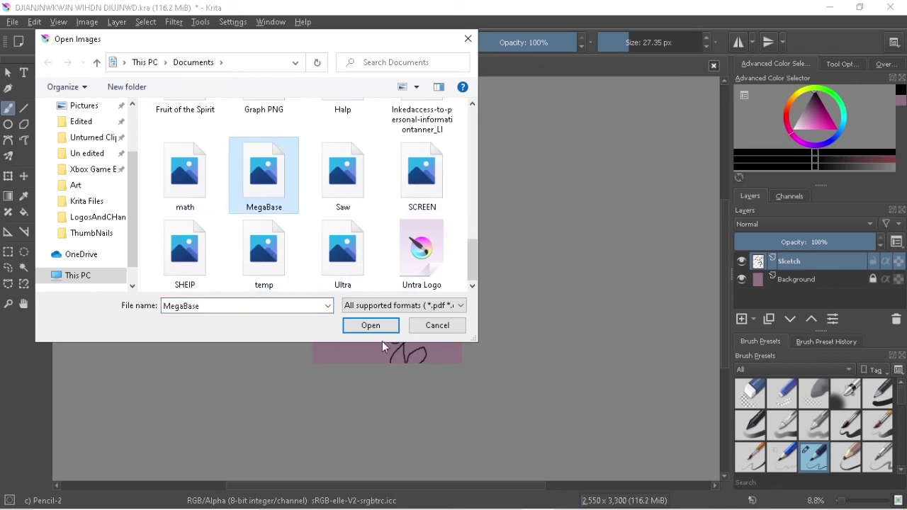
key("Escape")
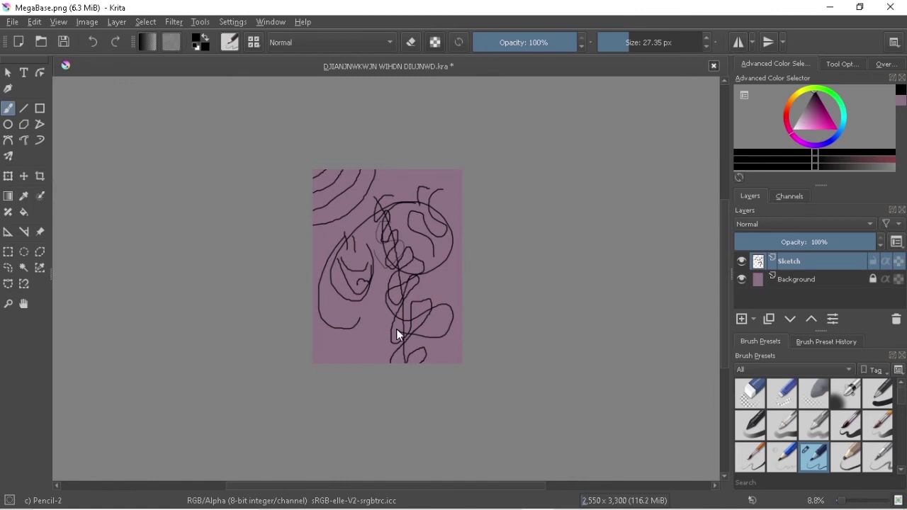
scroll(398, 221, "down", 2)
scroll(400, 221, "up", 4)
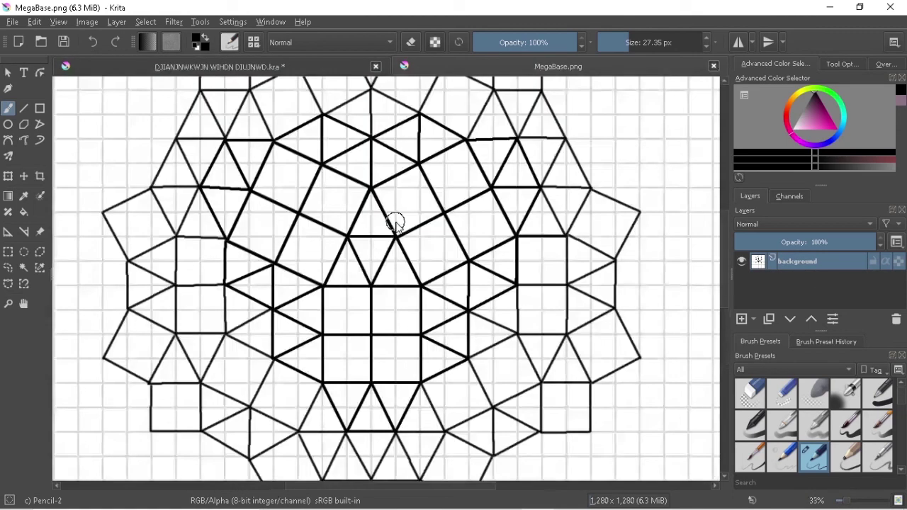
scroll(384, 236, "down", 1)
scroll(371, 239, "down", 1)
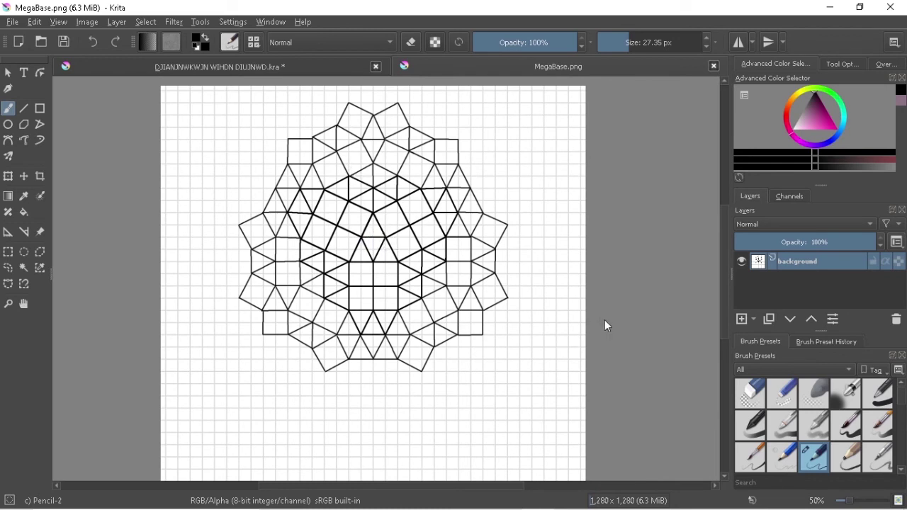
scroll(474, 272, "down", 2)
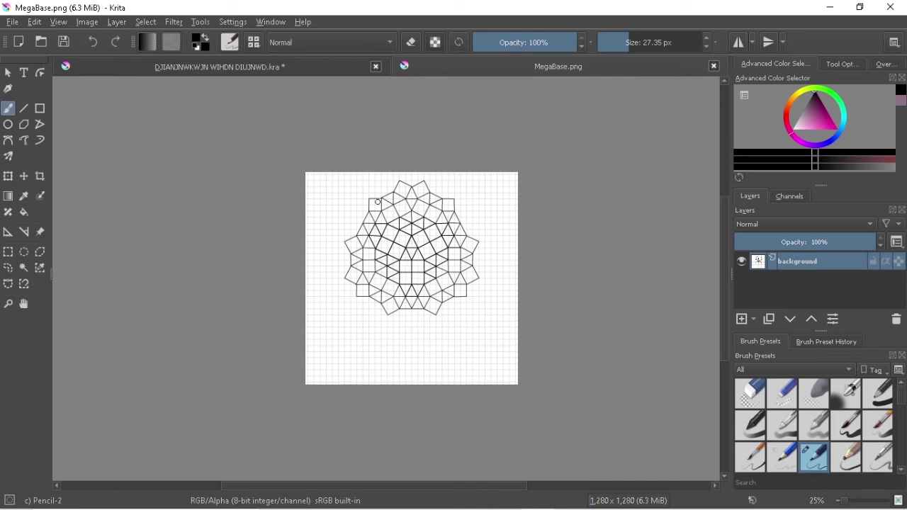
left_click(13, 22)
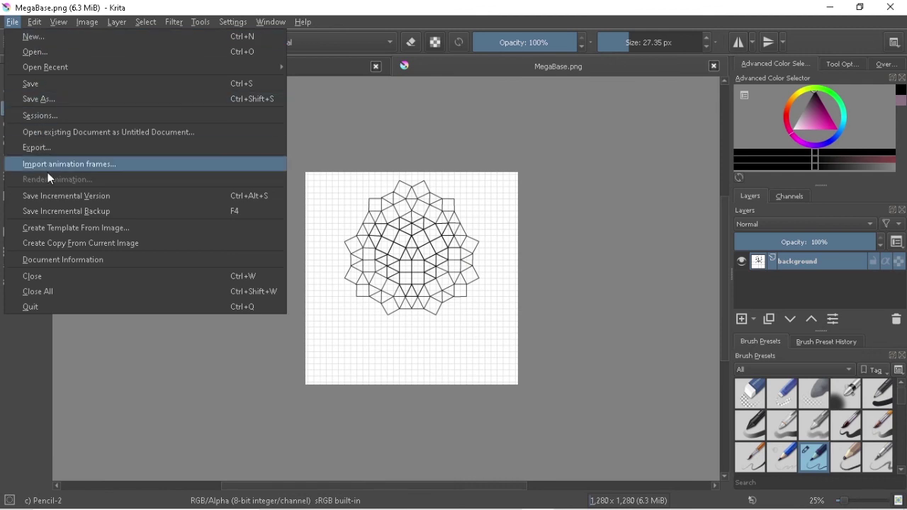
left_click(43, 51)
scroll(322, 185, "down", 5)
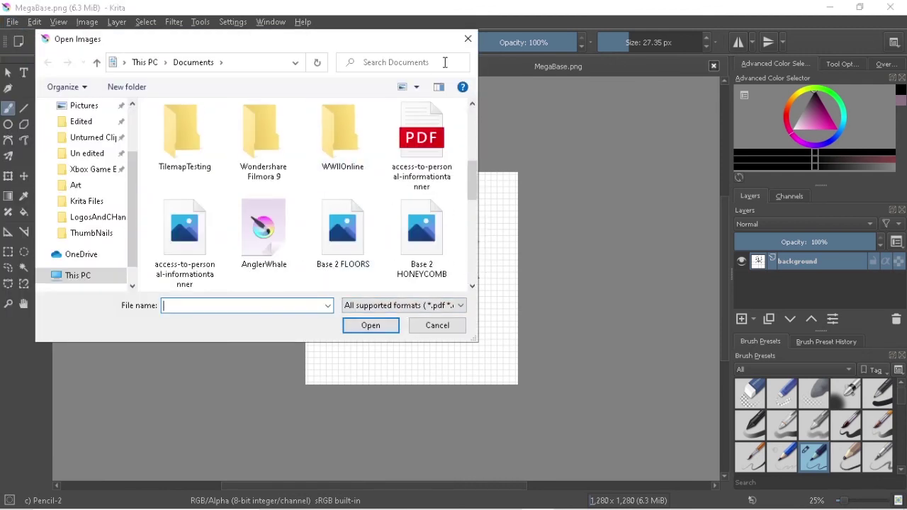
left_click(468, 38)
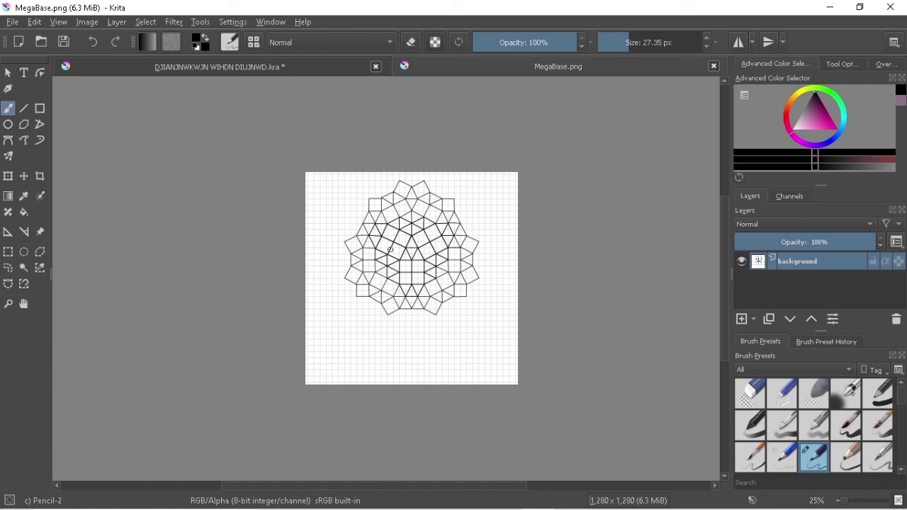
Step: Import the Halp.png image from the Documents folder into the MegaBase document as a paint layer
left_click(116, 22)
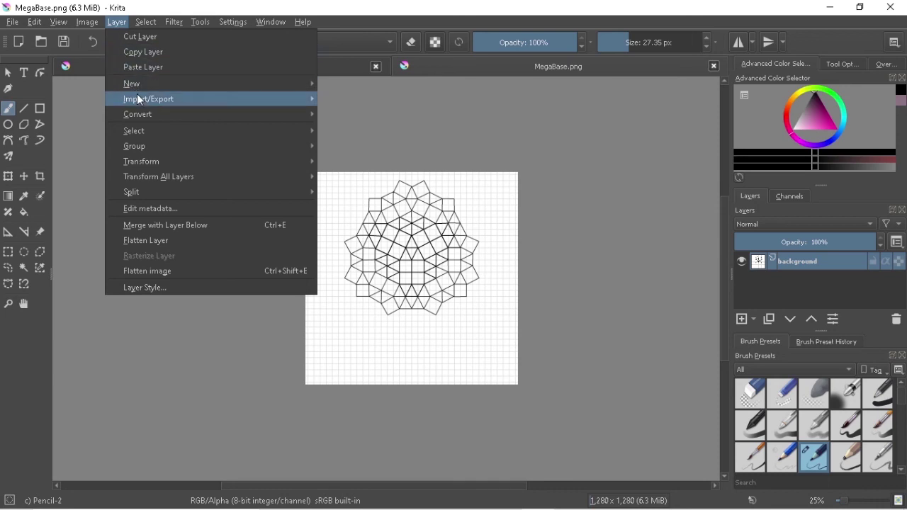
mouse_move(137, 97)
mouse_move(418, 167)
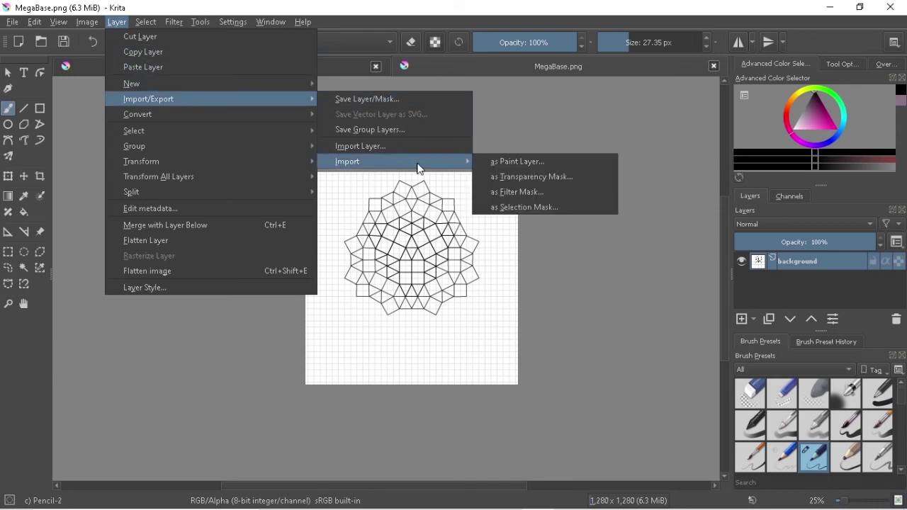
left_click(515, 162)
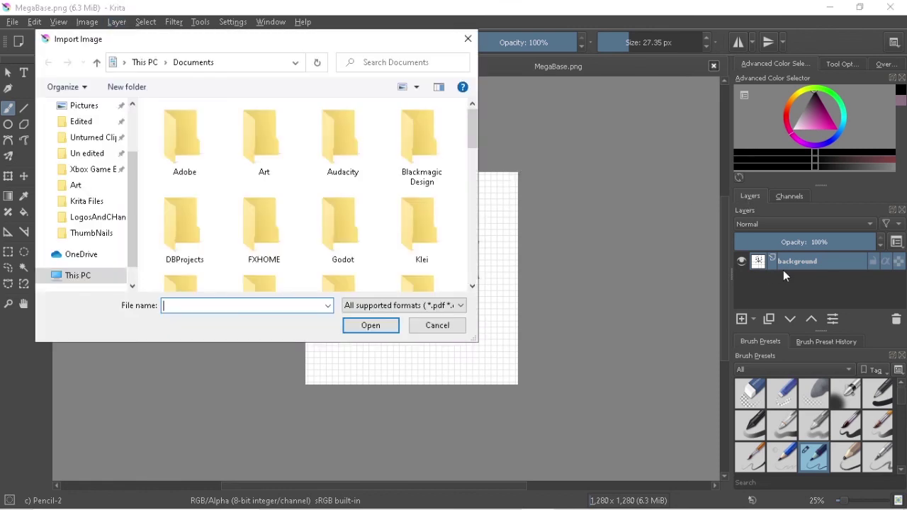
scroll(269, 226, "down", 5)
left_click(342, 232)
left_click(359, 330)
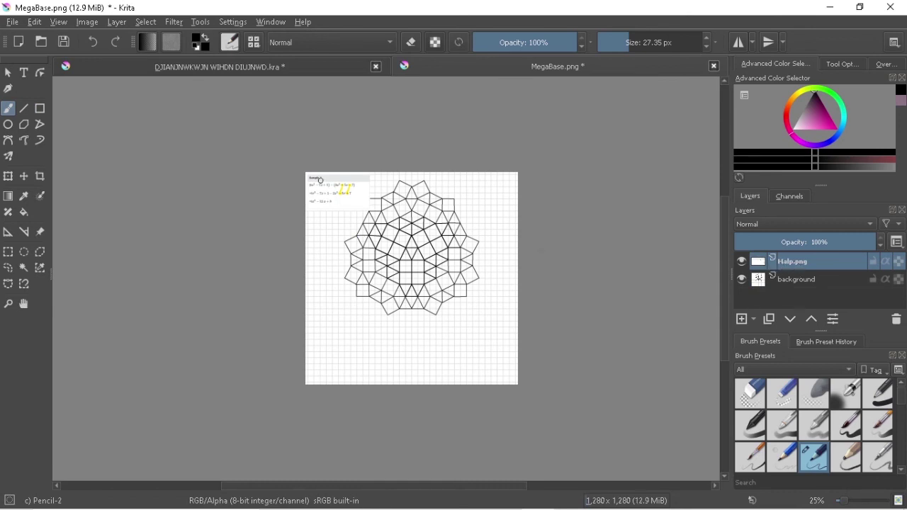
Step: Move the imported Halp.png layer below the geometric pattern, partly over the page's left edge, and delete that layer
scroll(320, 180, "up", 8)
scroll(413, 248, "down", 3)
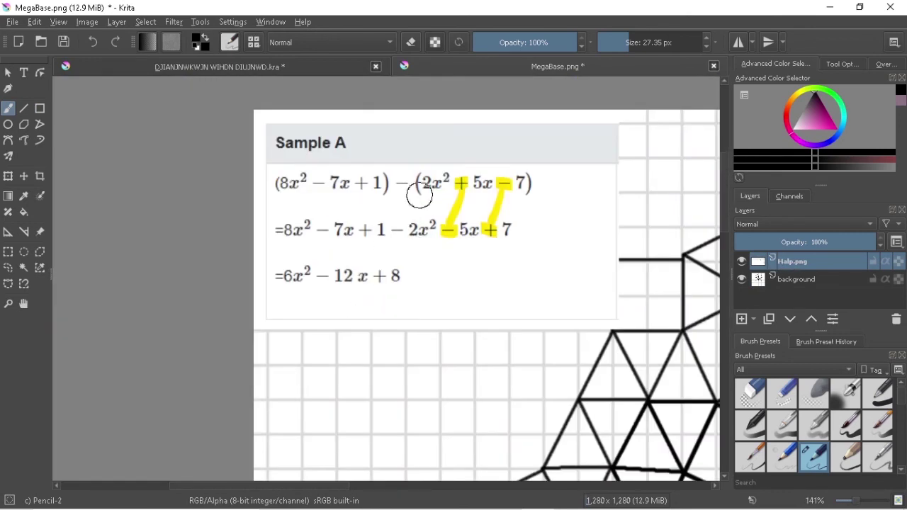
scroll(421, 199, "up", 4)
scroll(314, 240, "down", 5)
scroll(316, 240, "down", 4)
scroll(340, 312, "up", 5)
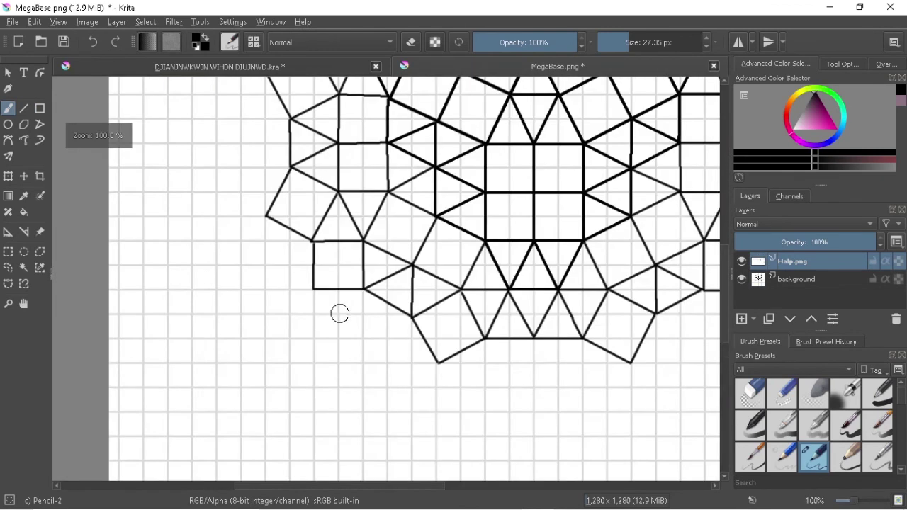
scroll(341, 303, "down", 5)
left_click(23, 175)
left_click_drag(372, 216, 355, 350)
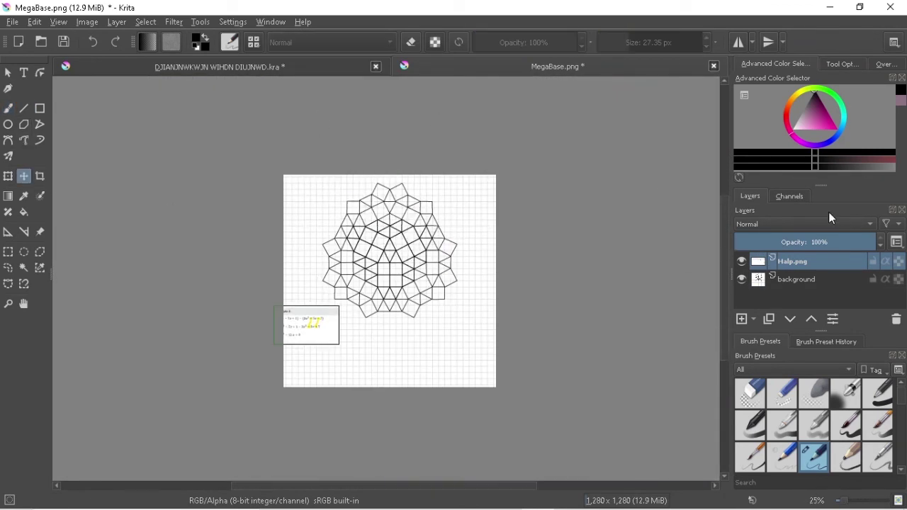
left_click(896, 319)
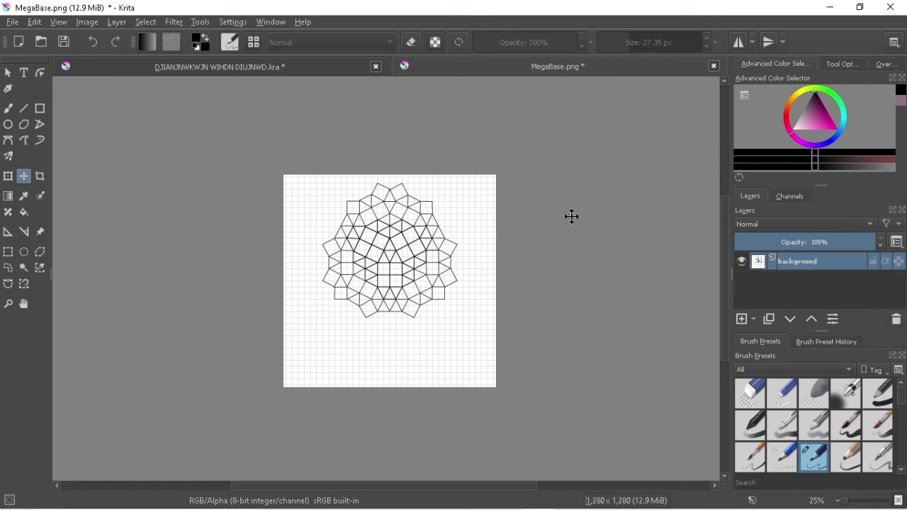